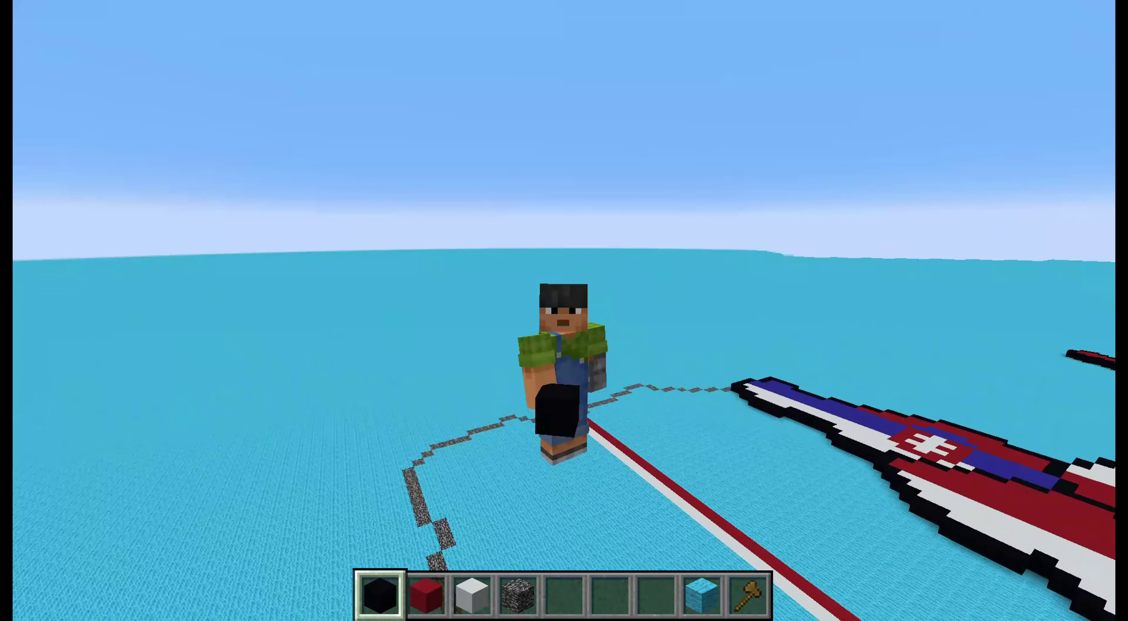
Switch to first-person view and fly over the flag map to the black, white and red sample row
{"action": "key", "text": "F5"}
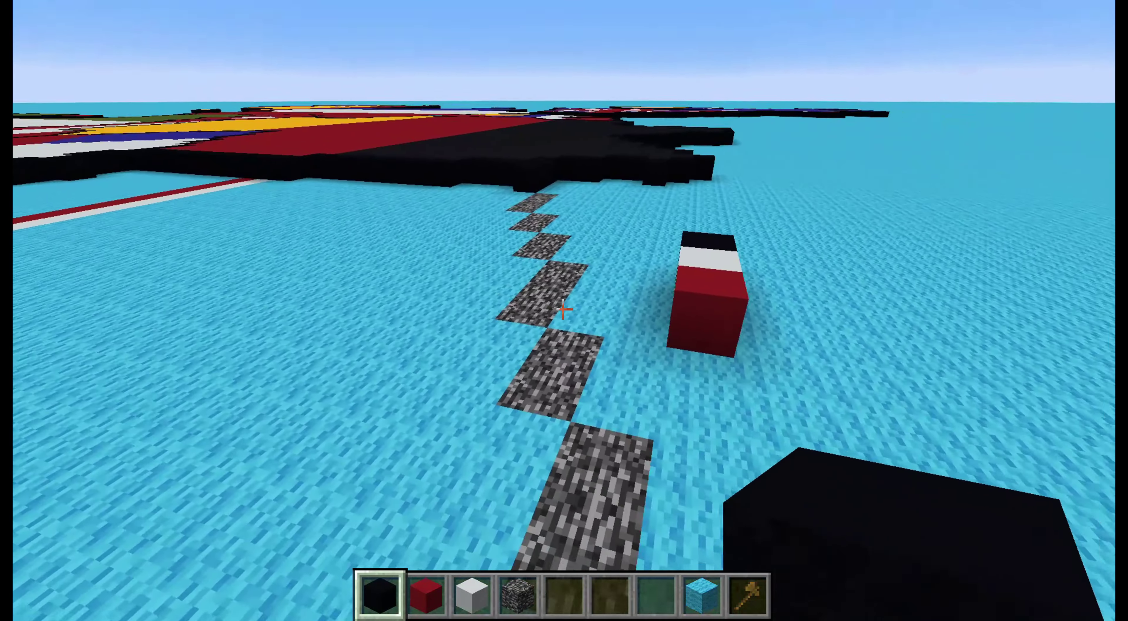
{"action": "key", "text": "w"}
{"action": "left_click", "coordinate": [563, 309]}
{"action": "left_click", "coordinate": [563, 309]}
{"action": "left_click", "coordinate": [563, 309]}
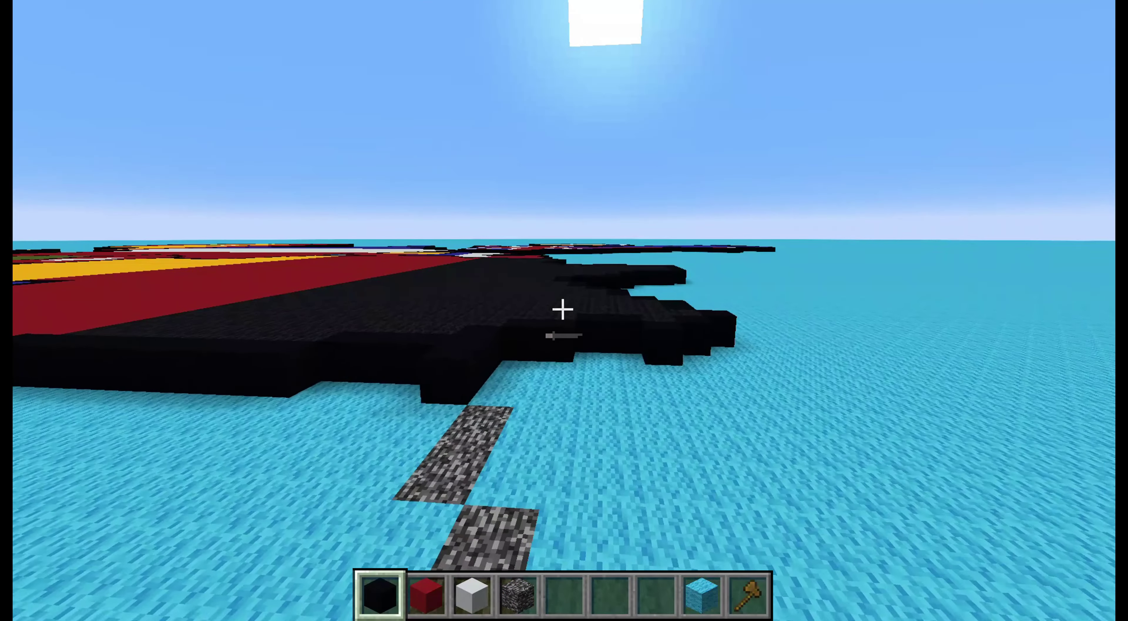
{"action": "left_click", "coordinate": [563, 309]}
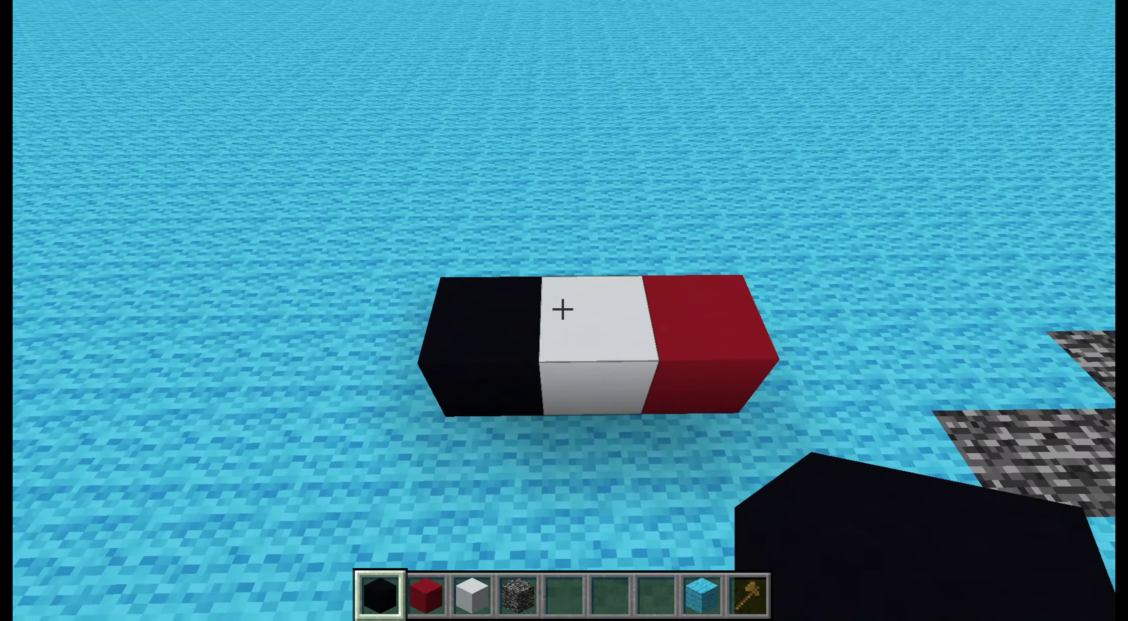
Cycle the hotbar through white and red concrete, check the inventory, and return to black concrete
{"action": "key", "text": "3"}
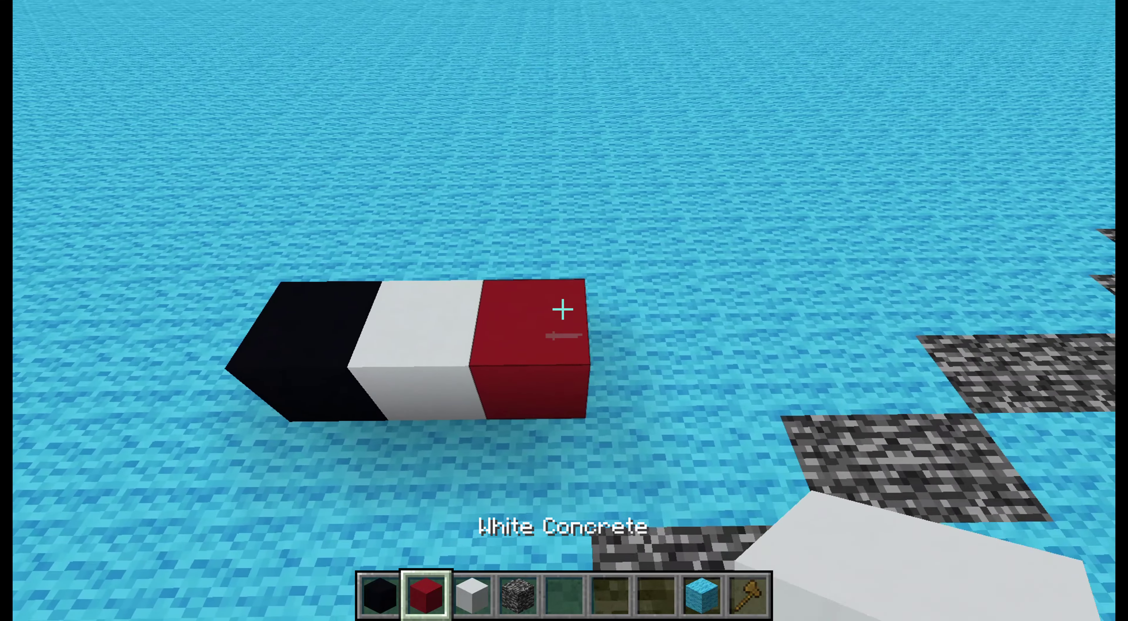
{"action": "key", "text": "2"}
{"action": "key", "text": "e"}
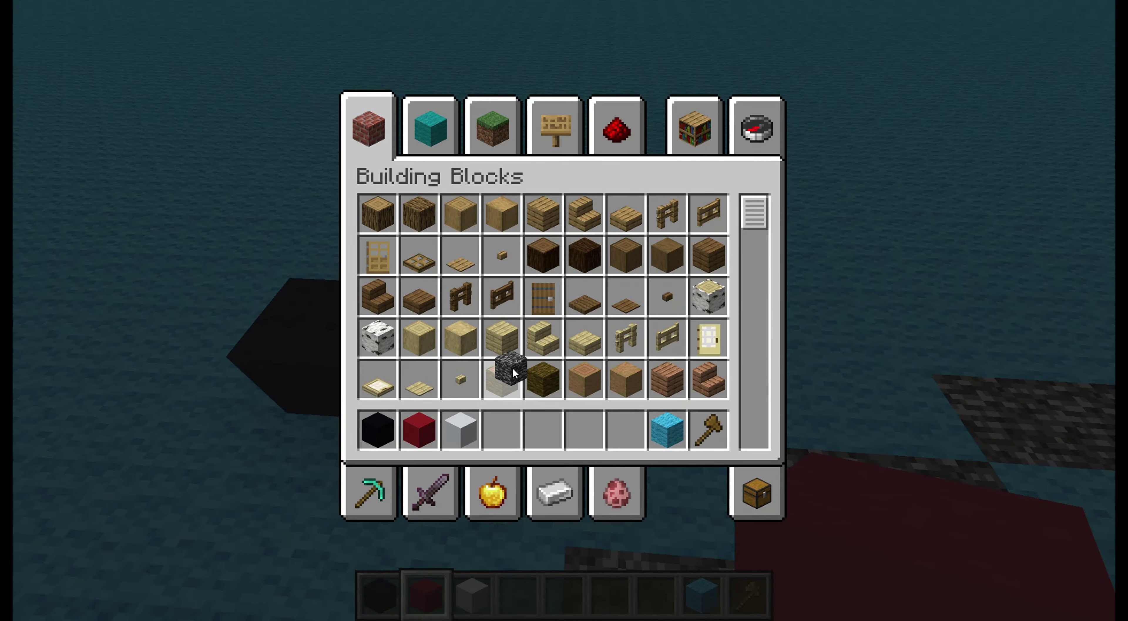
{"action": "key", "text": "e"}
{"action": "key", "text": "1"}
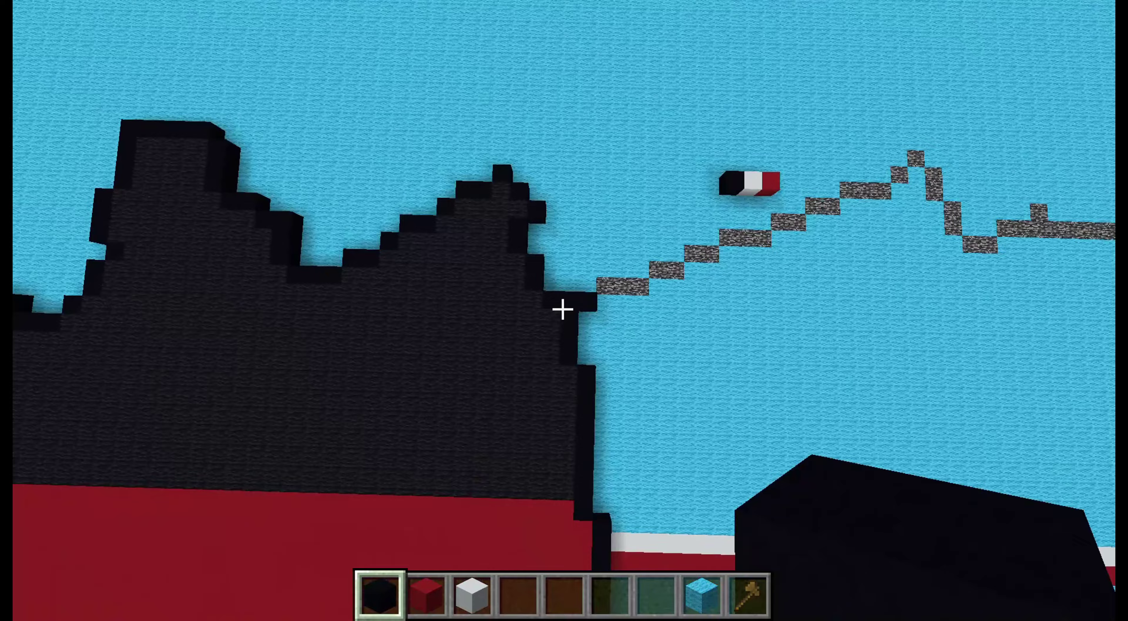
Fly down and break the black and white sample blocks
{"action": "key", "text": "w"}
{"action": "key", "text": "shift"}
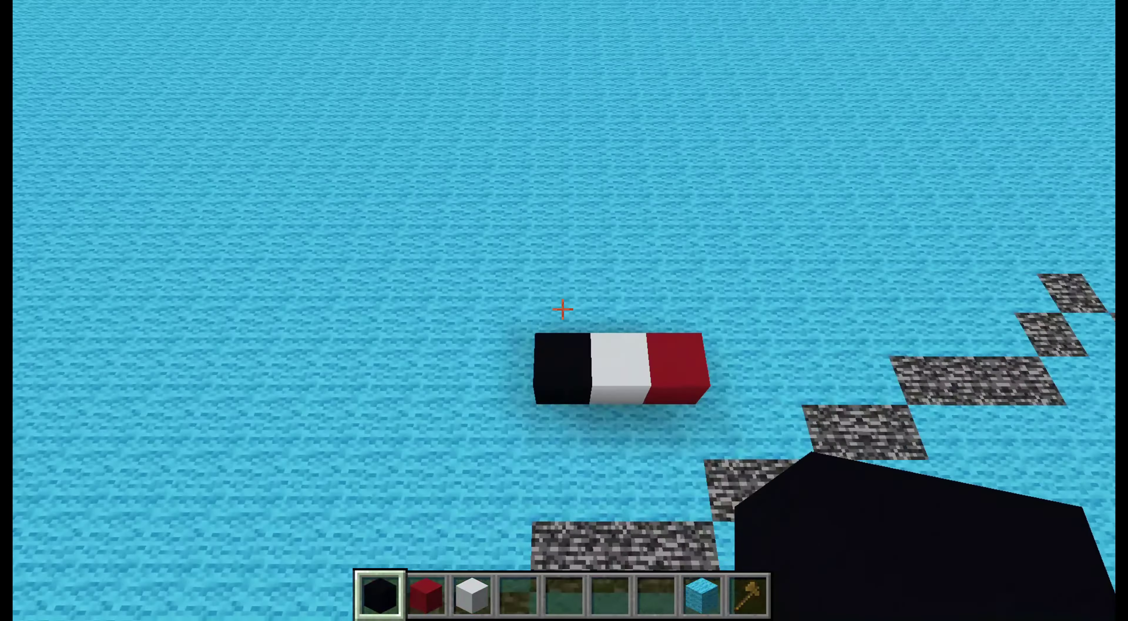
{"action": "left_click", "coordinate": [563, 310]}
{"action": "left_click", "coordinate": [563, 309]}
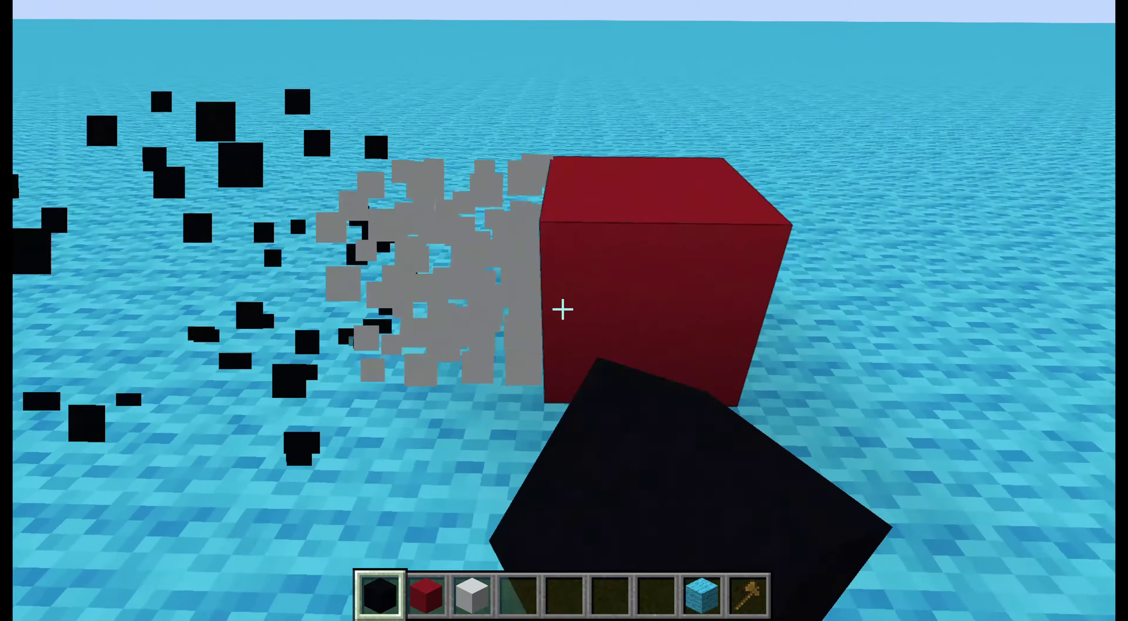
{"action": "left_click", "coordinate": [563, 309]}
Hide the HUD to inspect the black outline, then reposition above the end of the black ledge
{"action": "key", "text": "F1"}
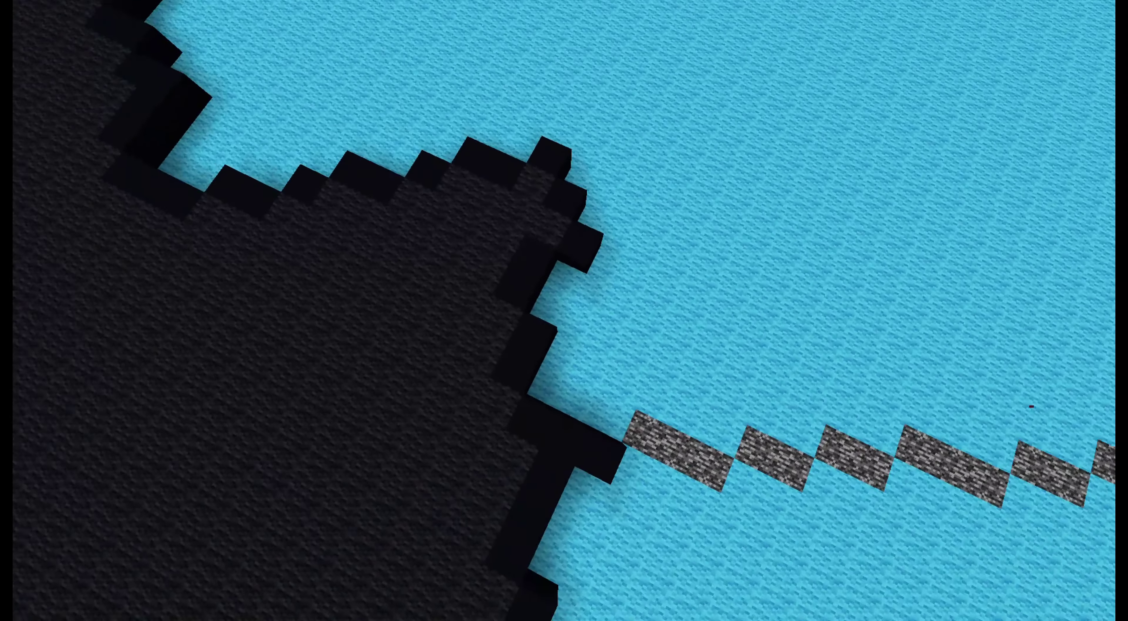
{"action": "key", "text": "space"}
{"action": "key", "text": "shift"}
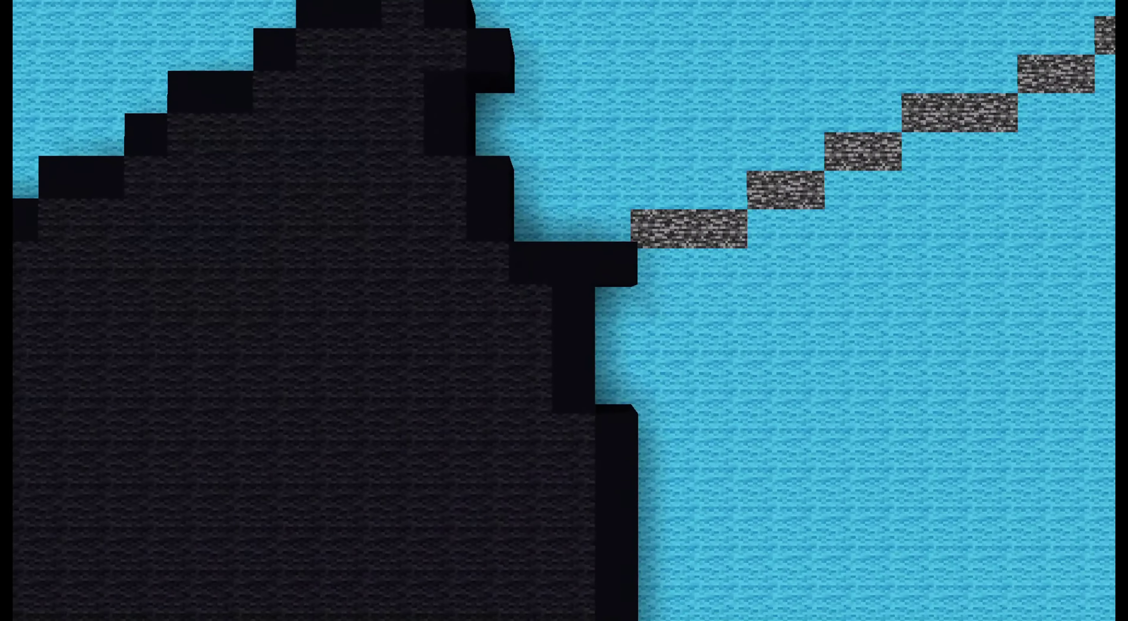
{"action": "key", "text": "space"}
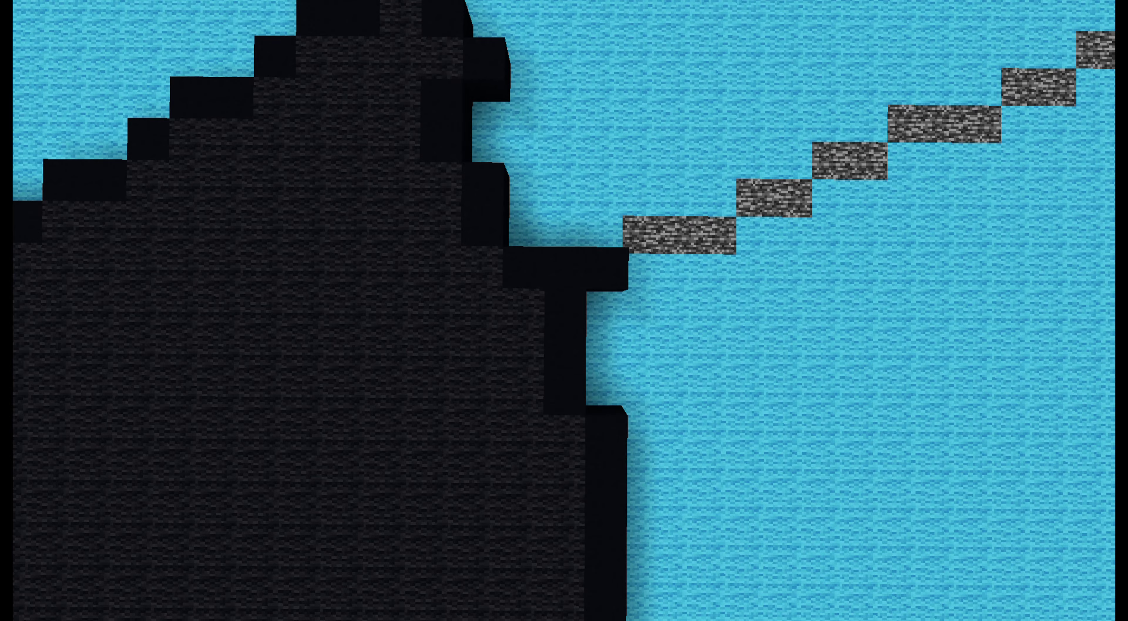
{"action": "key", "text": "F1"}
{"action": "key", "text": "w"}
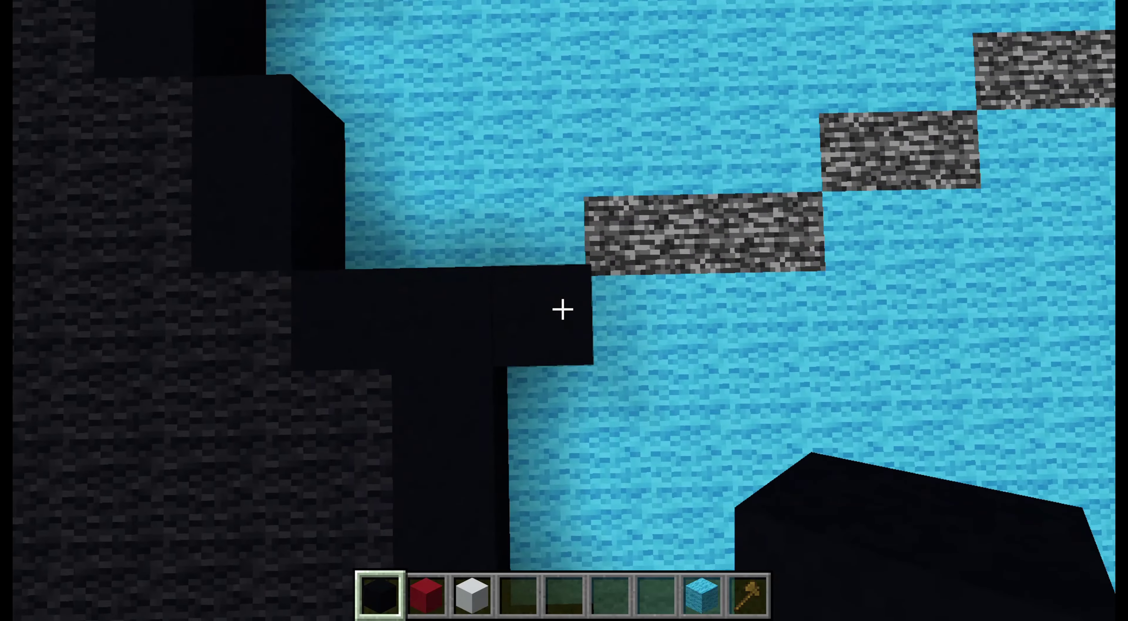
{"action": "key", "text": "shift"}
{"action": "key", "text": "s"}
{"action": "key", "text": "space"}
Cover the first bedrock pairs, steps and three-block row beyond the ledge end with black concrete
{"action": "key", "text": "w"}
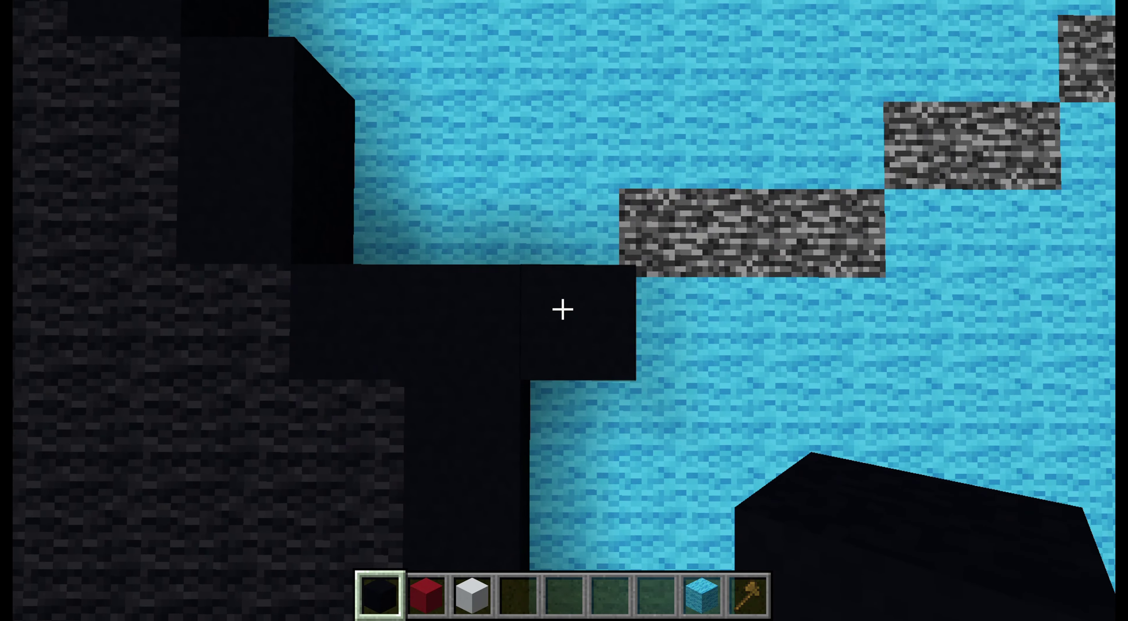
{"action": "right_click", "coordinate": [563, 309]}
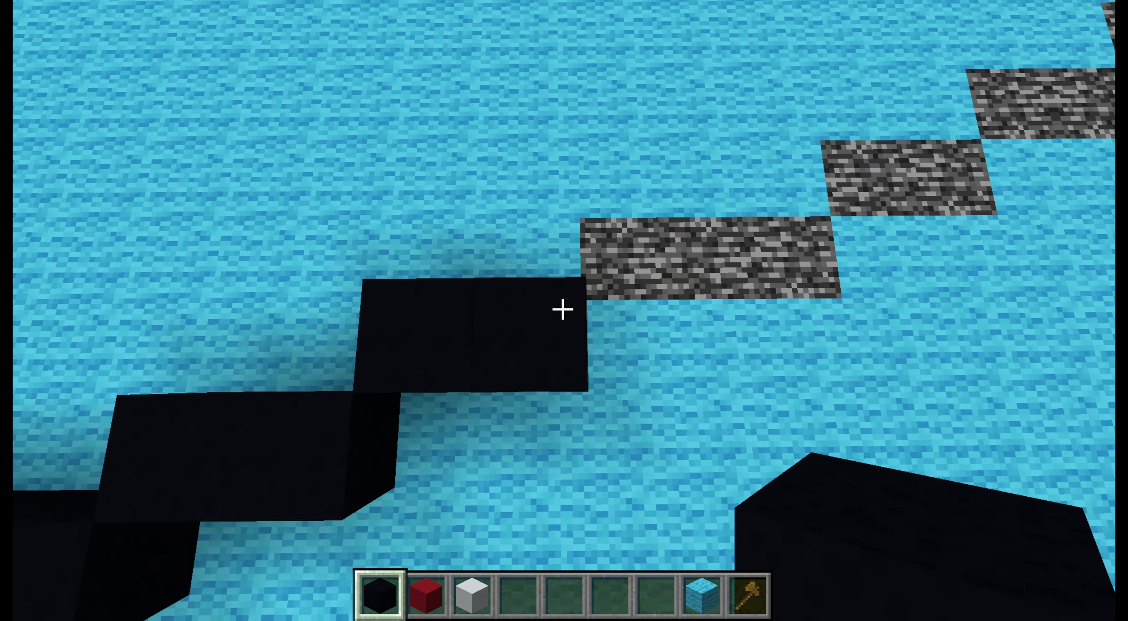
{"action": "right_click", "coordinate": [563, 310]}
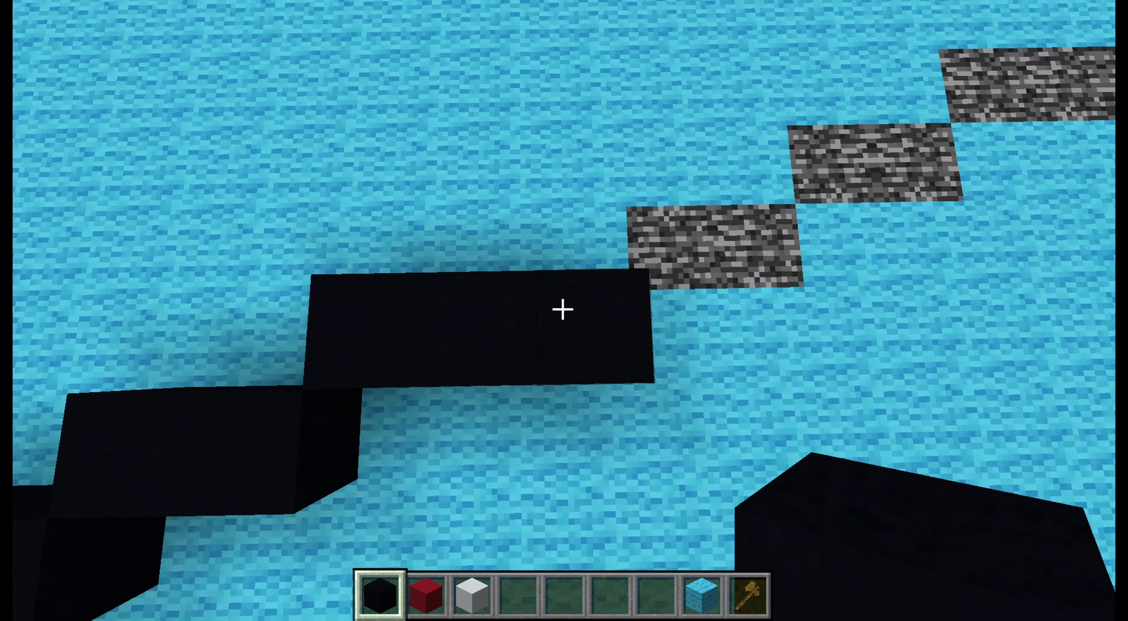
{"action": "right_click", "coordinate": [563, 310]}
{"action": "right_click", "coordinate": [563, 310]}
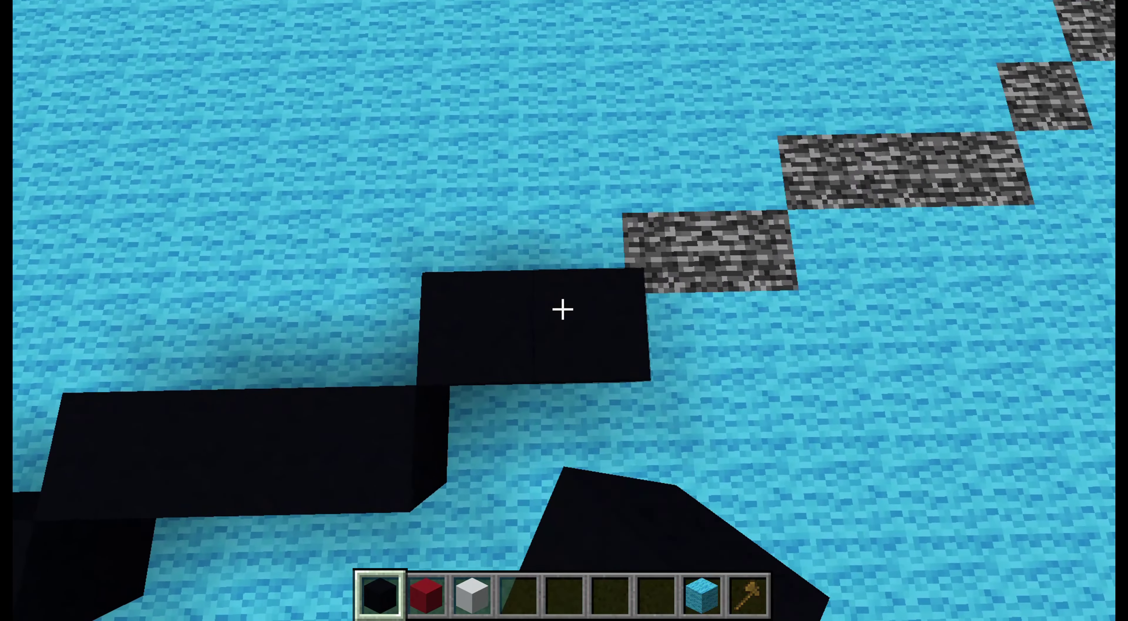
{"action": "right_click", "coordinate": [563, 309]}
{"action": "right_click", "coordinate": [563, 310]}
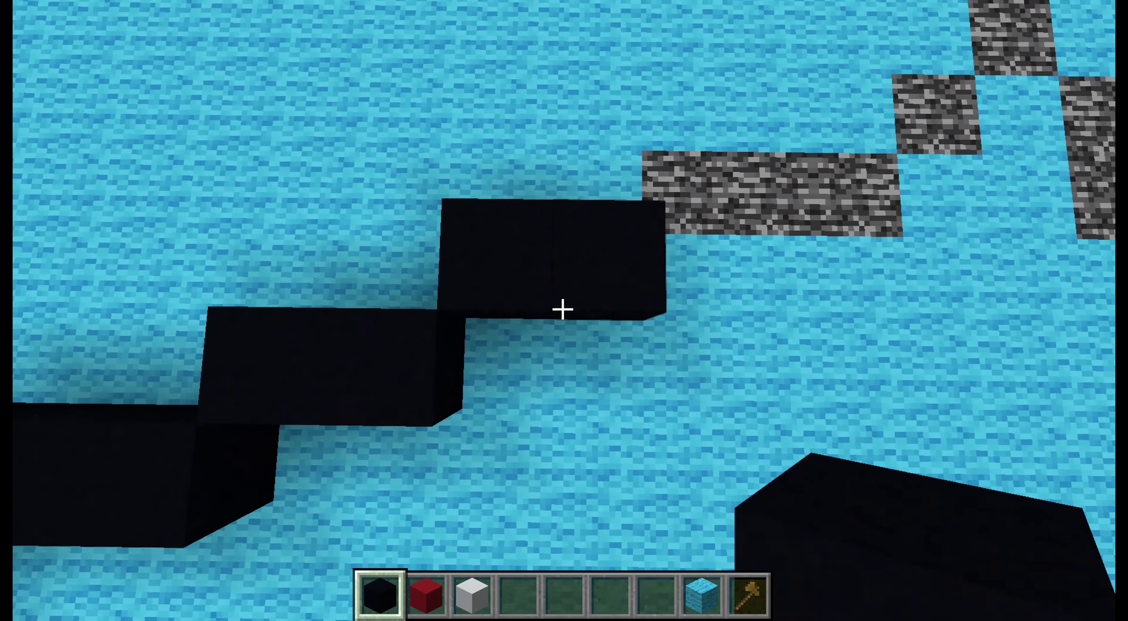
{"action": "right_click", "coordinate": [563, 310]}
{"action": "right_click", "coordinate": [563, 309]}
{"action": "right_click", "coordinate": [563, 309]}
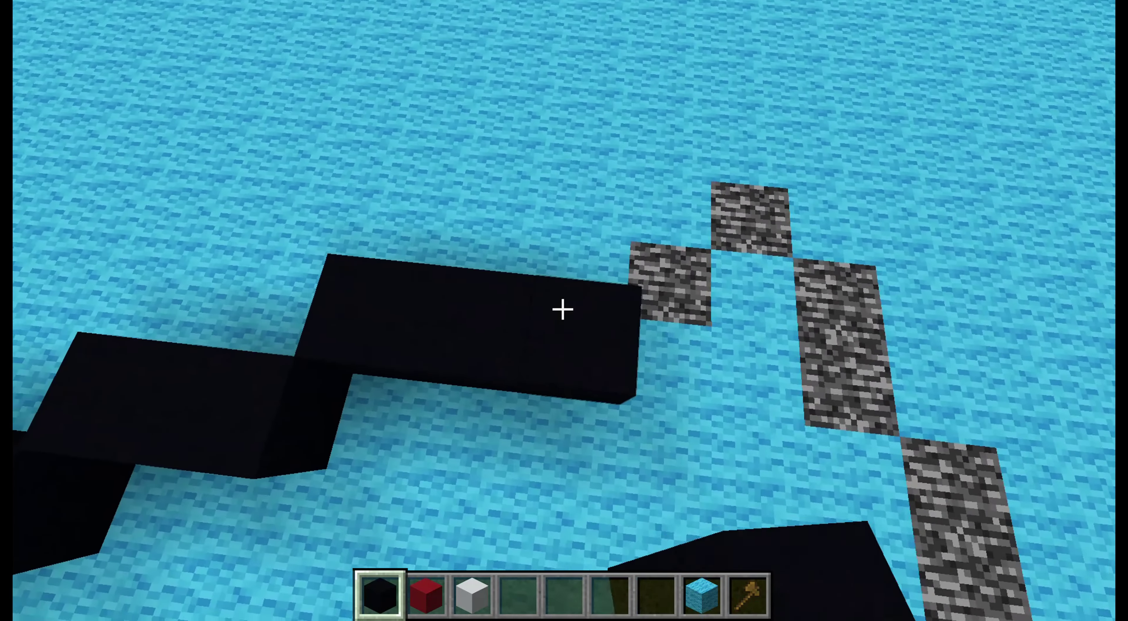
Extend the black outline along the bedrock guide tiles up to the bedrock bump
{"action": "right_click", "coordinate": [563, 309]}
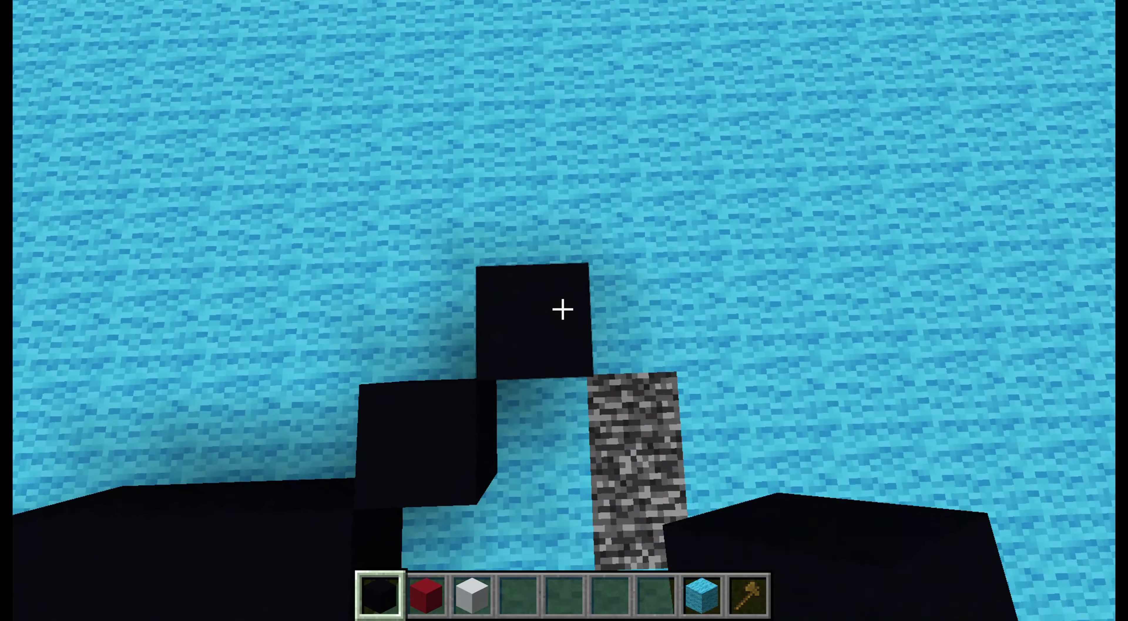
{"action": "right_click", "coordinate": [563, 310]}
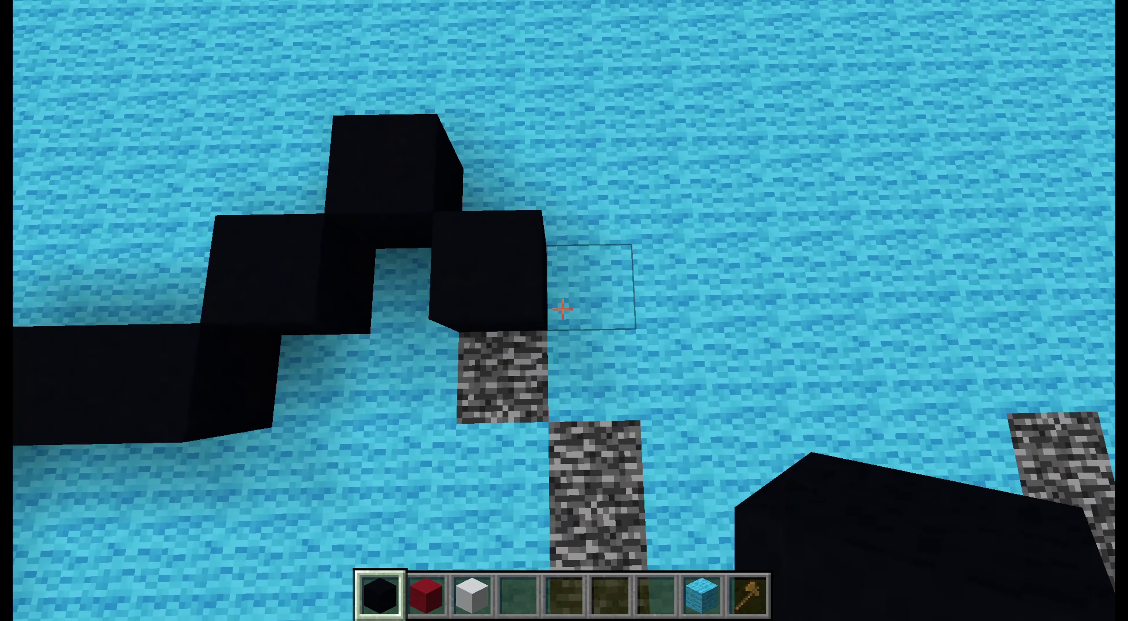
{"action": "right_click", "coordinate": [563, 309]}
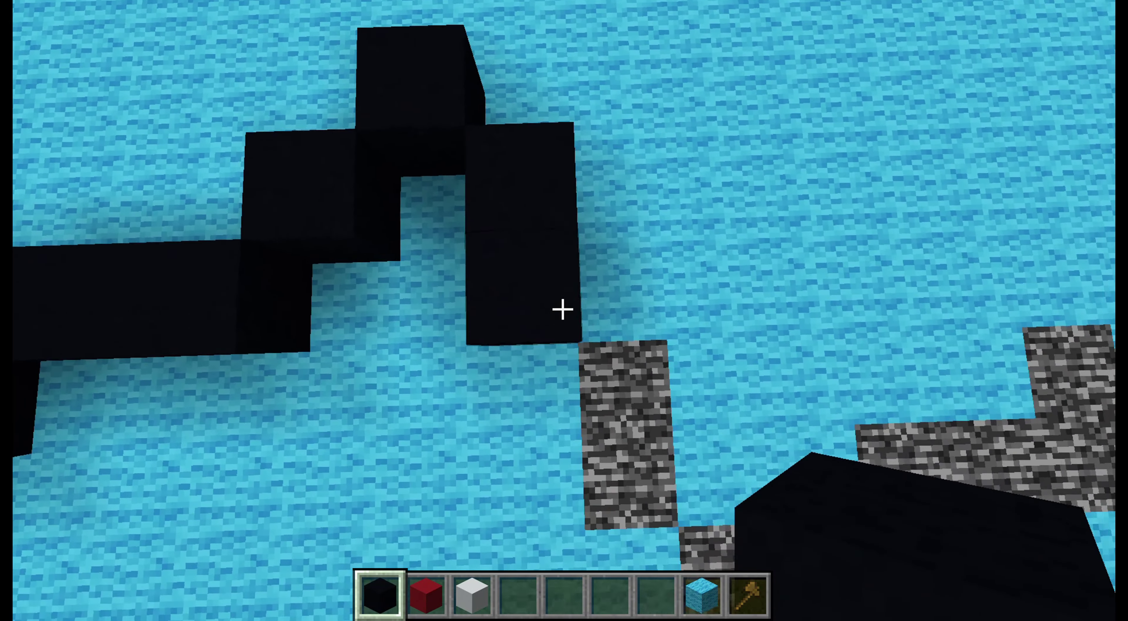
{"action": "right_click", "coordinate": [563, 309]}
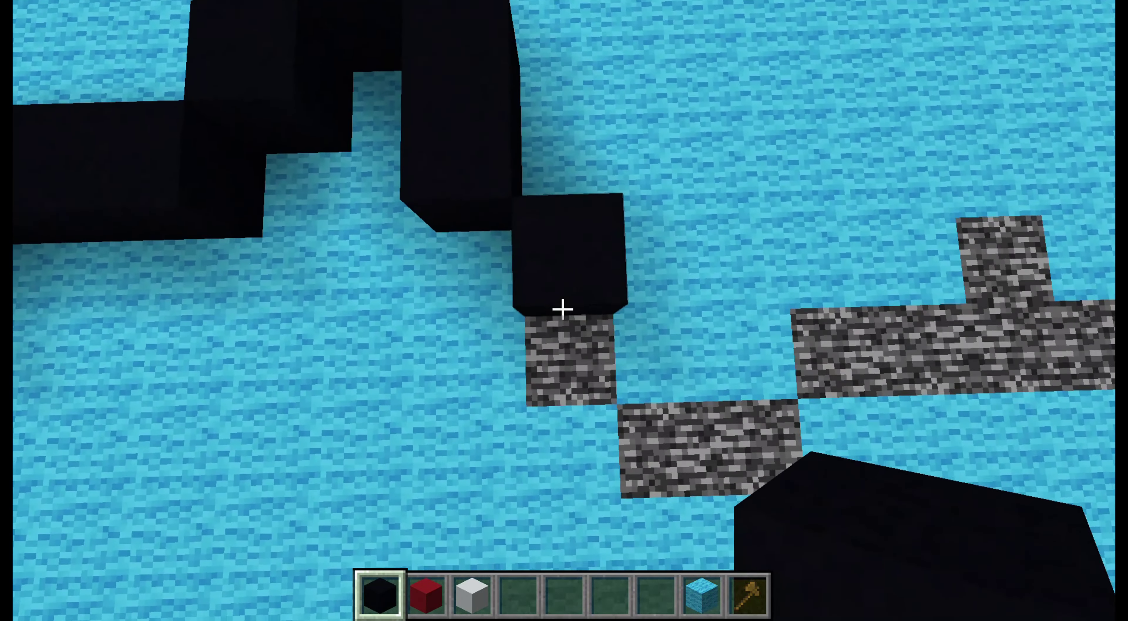
{"action": "right_click", "coordinate": [563, 310]}
{"action": "right_click", "coordinate": [563, 310]}
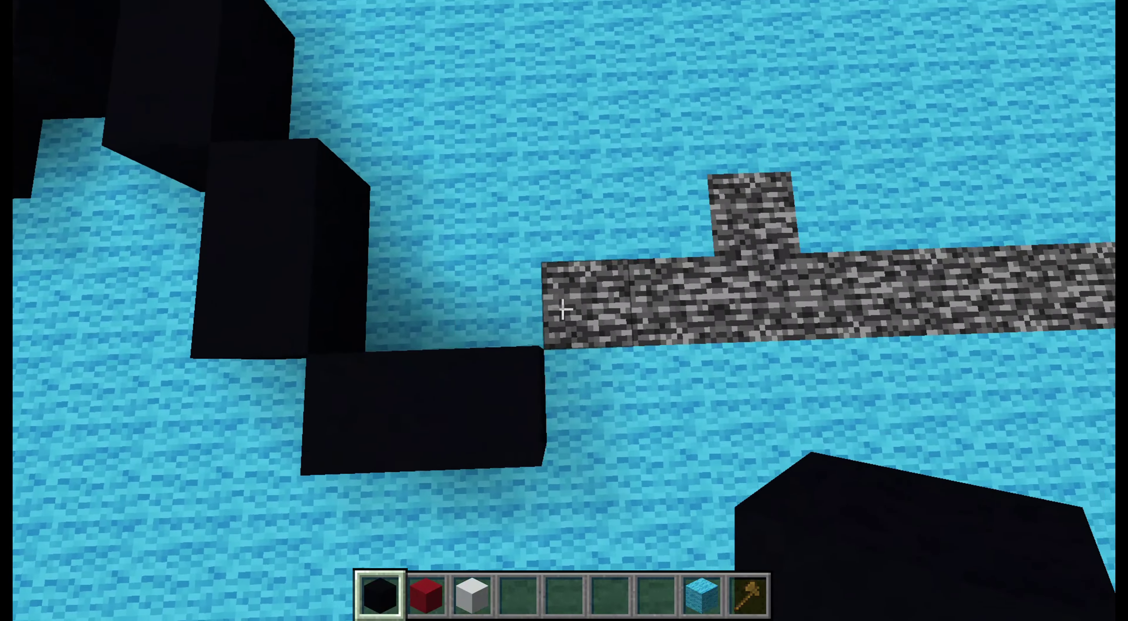
{"action": "right_click", "coordinate": [563, 309]}
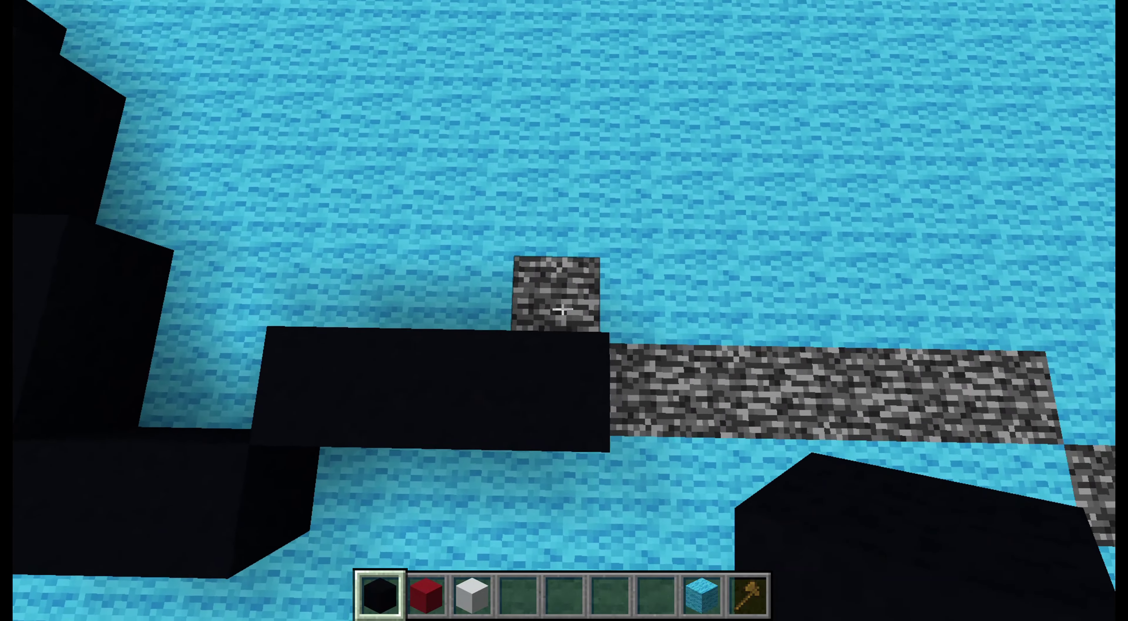
{"action": "right_click", "coordinate": [563, 309]}
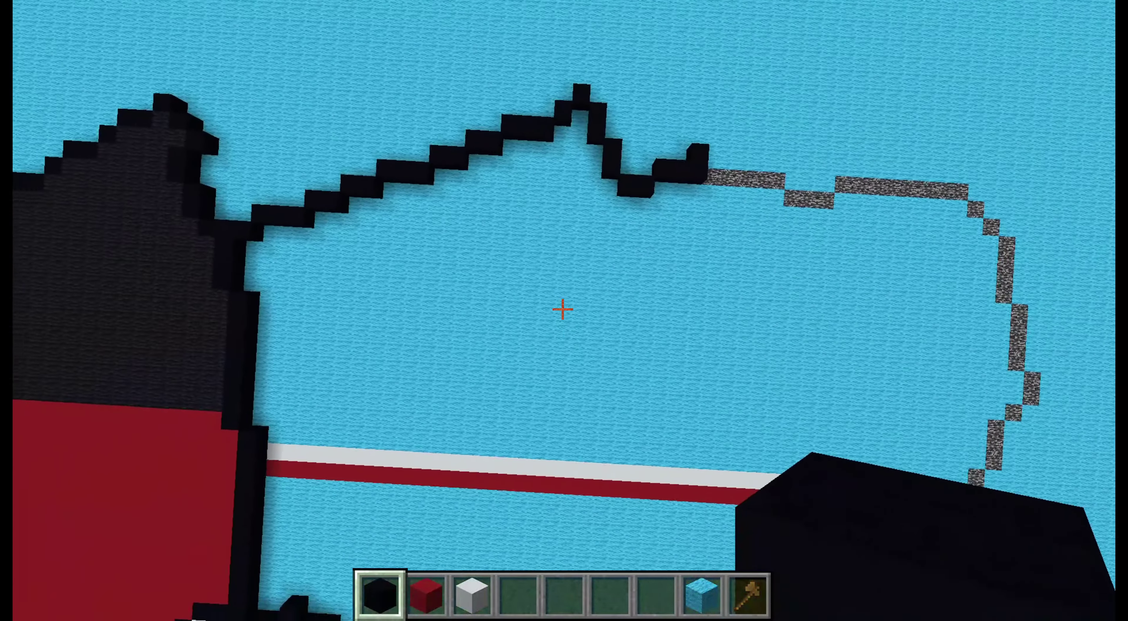
{"action": "key", "text": "F1"}
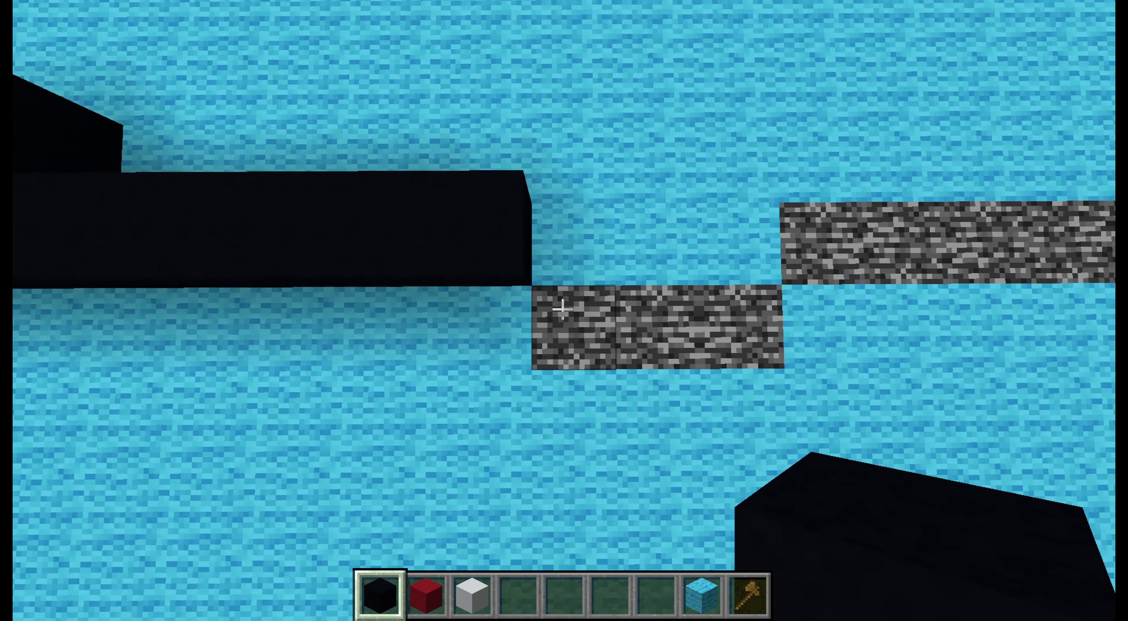
Cover the grey guide row with black concrete, removing one misplaced block
{"action": "right_click", "coordinate": [562, 309]}
{"action": "right_click", "coordinate": [562, 310]}
{"action": "right_click", "coordinate": [563, 309]}
{"action": "right_click", "coordinate": [562, 309]}
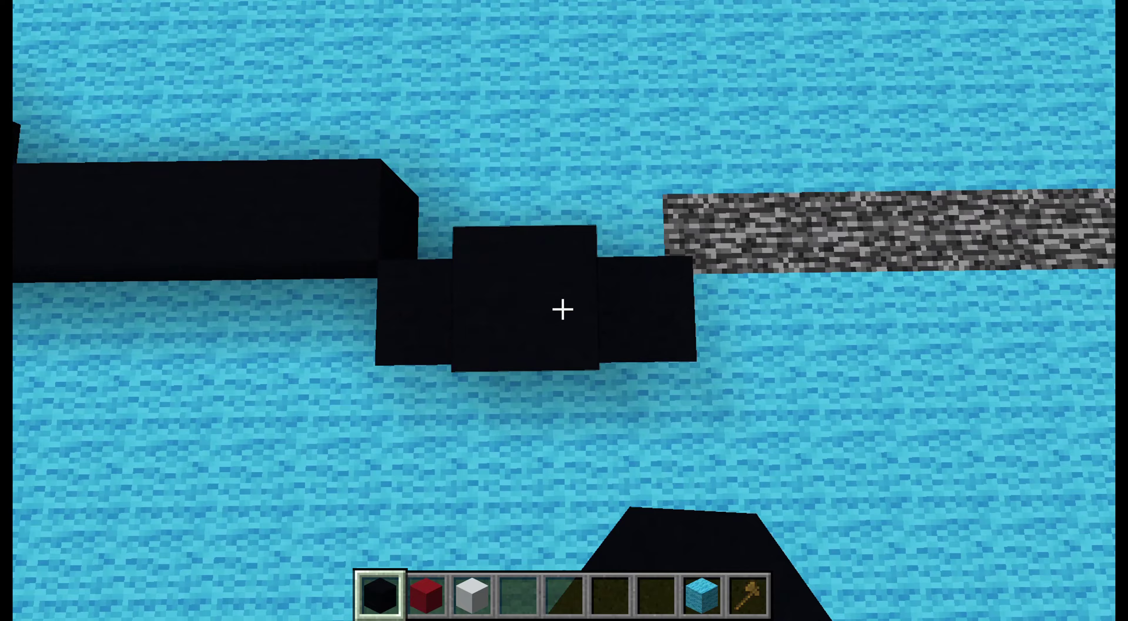
{"action": "left_click", "coordinate": [562, 309]}
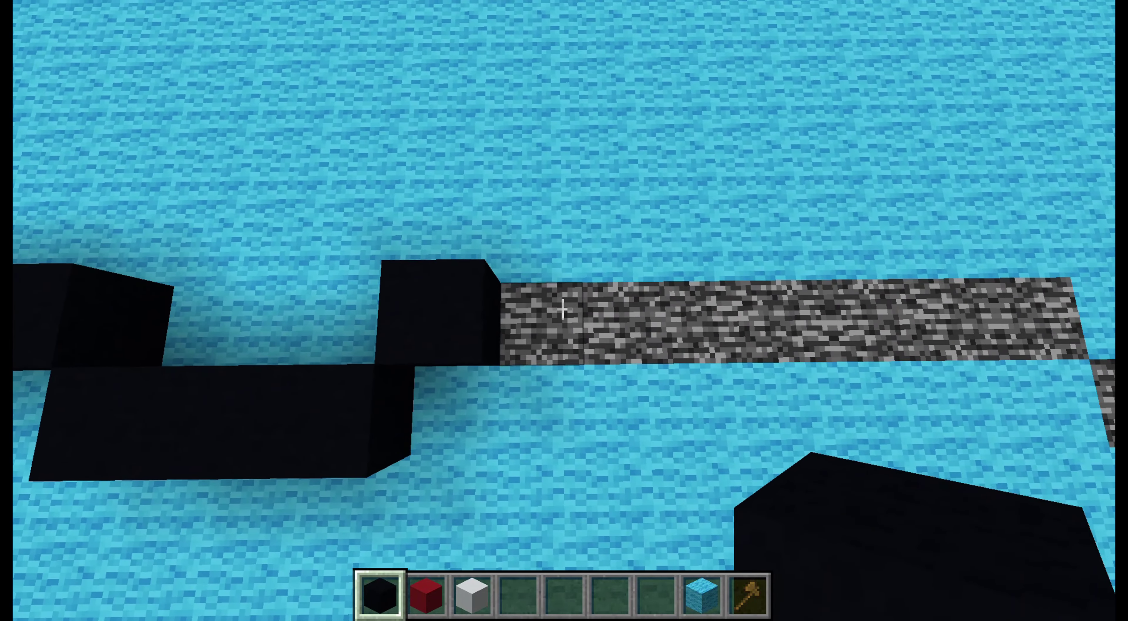
{"action": "right_click", "coordinate": [563, 309]}
{"action": "right_click", "coordinate": [562, 309]}
{"action": "right_click", "coordinate": [562, 310]}
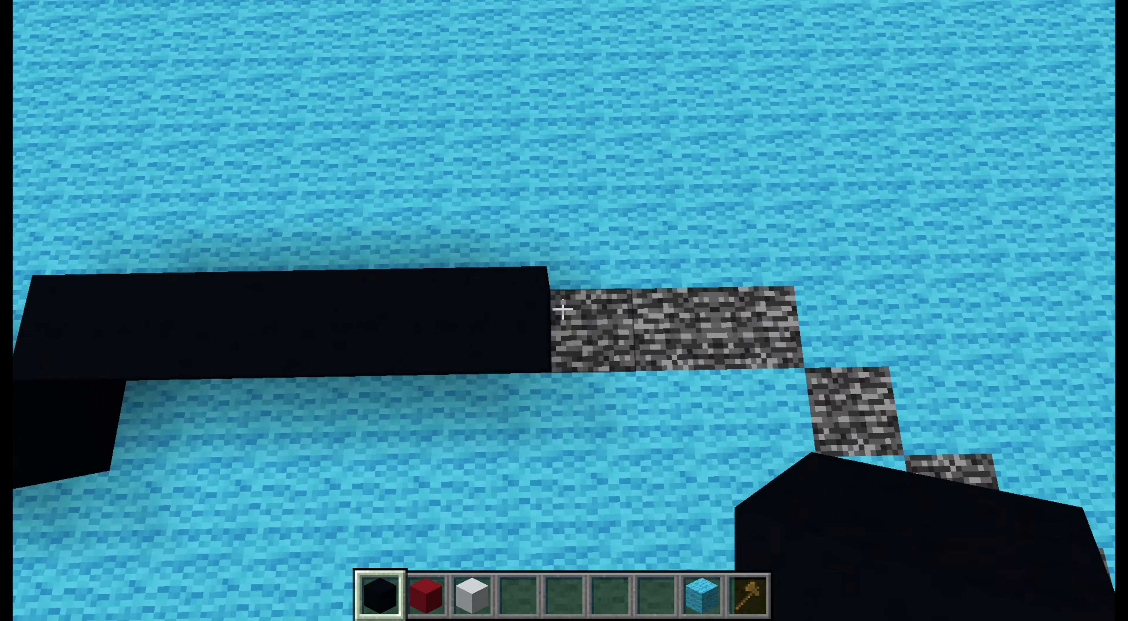
{"action": "right_click", "coordinate": [562, 309]}
{"action": "right_click", "coordinate": [563, 310]}
Mark two WorldEdit selection corners with the wooden axe, then return to black concrete
{"action": "key", "text": "8"}
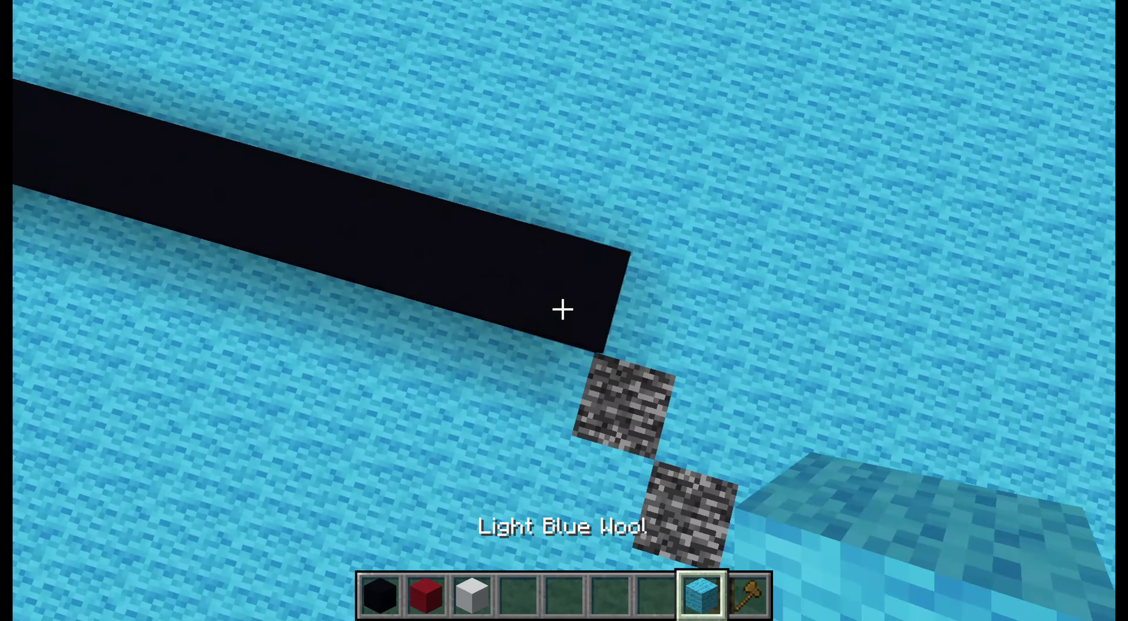
{"action": "key", "text": "9"}
{"action": "left_click", "coordinate": [562, 310]}
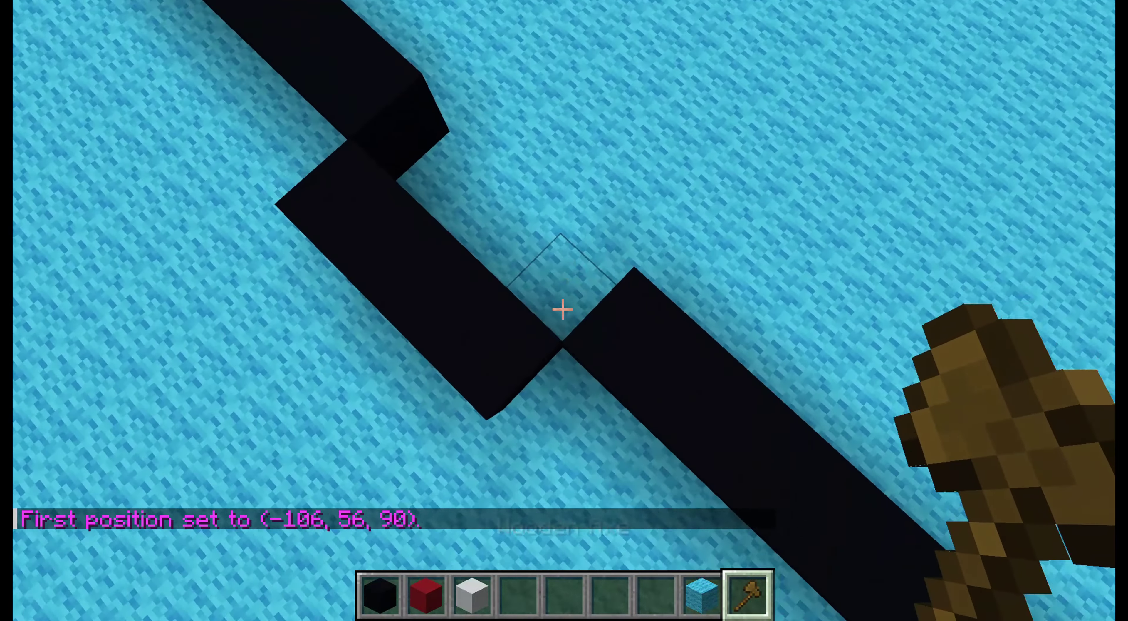
{"action": "right_click", "coordinate": [562, 309]}
{"action": "key", "text": "1"}
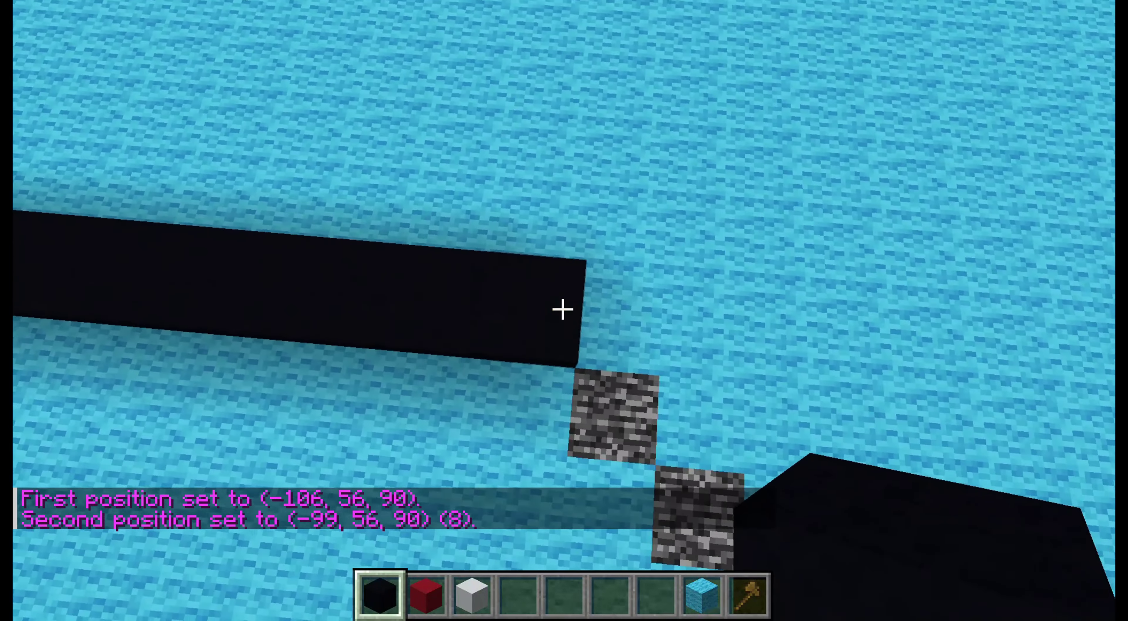
Place black concrete stepwise down the diagonal guide strip toward the red and white line
{"action": "right_click", "coordinate": [562, 310]}
{"action": "right_click", "coordinate": [562, 310]}
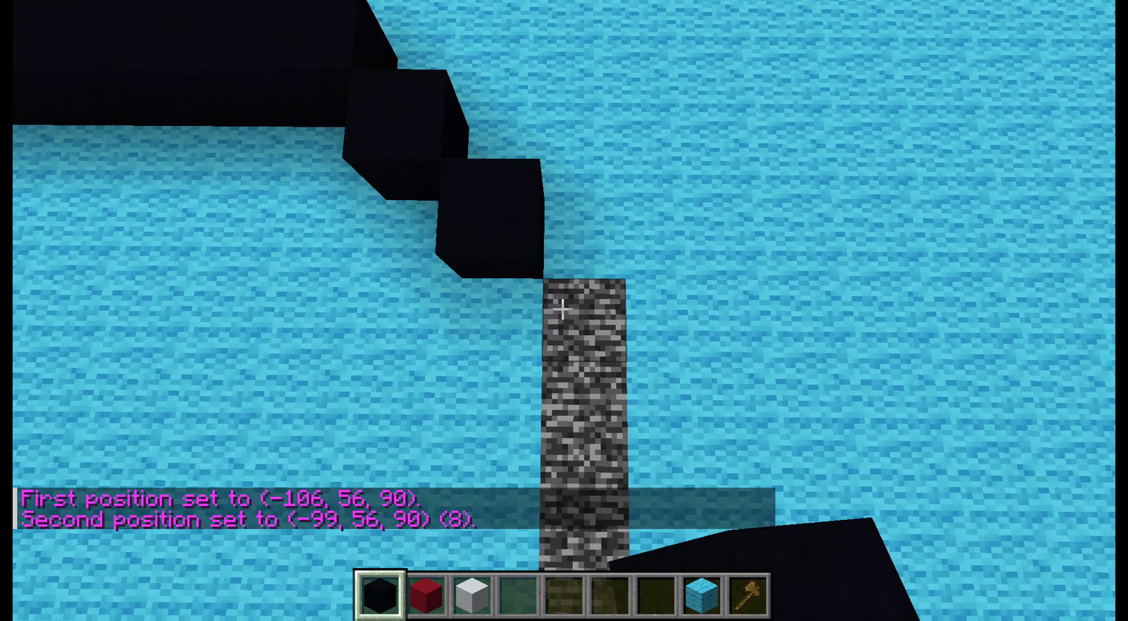
{"action": "right_click", "coordinate": [563, 310]}
{"action": "right_click", "coordinate": [563, 309]}
{"action": "right_click", "coordinate": [562, 309]}
{"action": "right_click", "coordinate": [562, 310]}
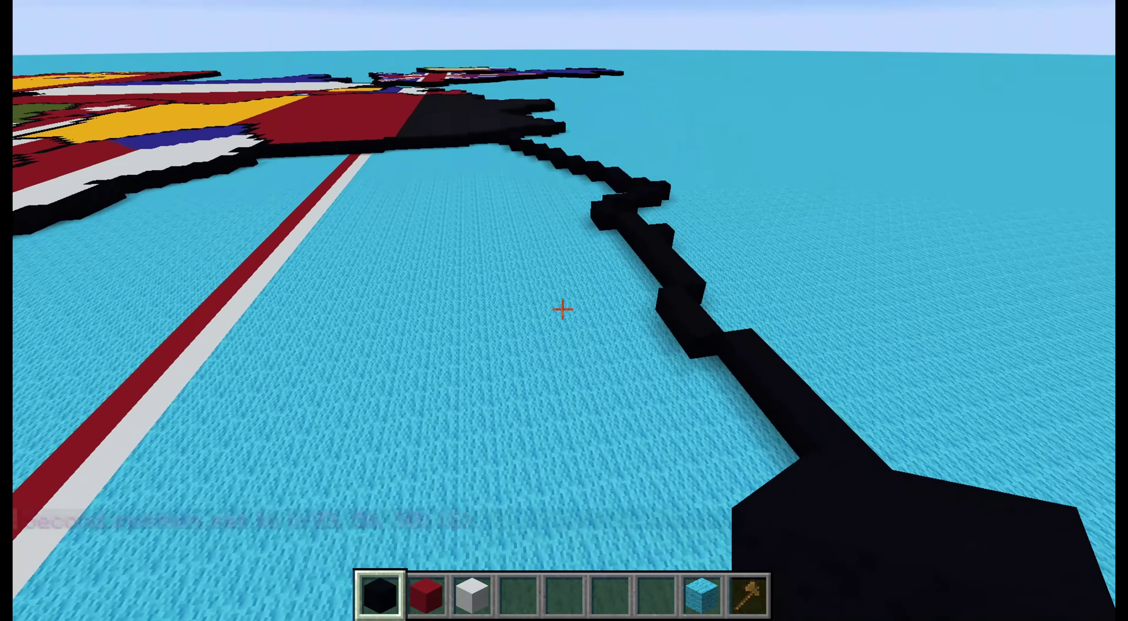
{"action": "left_click", "coordinate": [563, 309]}
{"action": "left_click", "coordinate": [562, 309]}
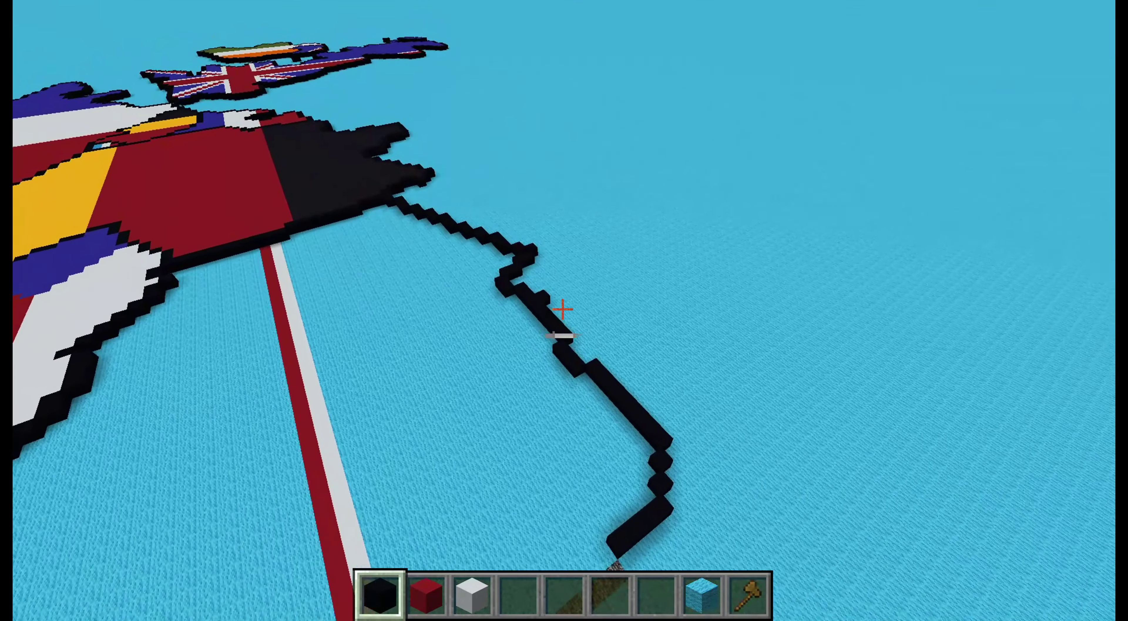
{"action": "left_click", "coordinate": [562, 310]}
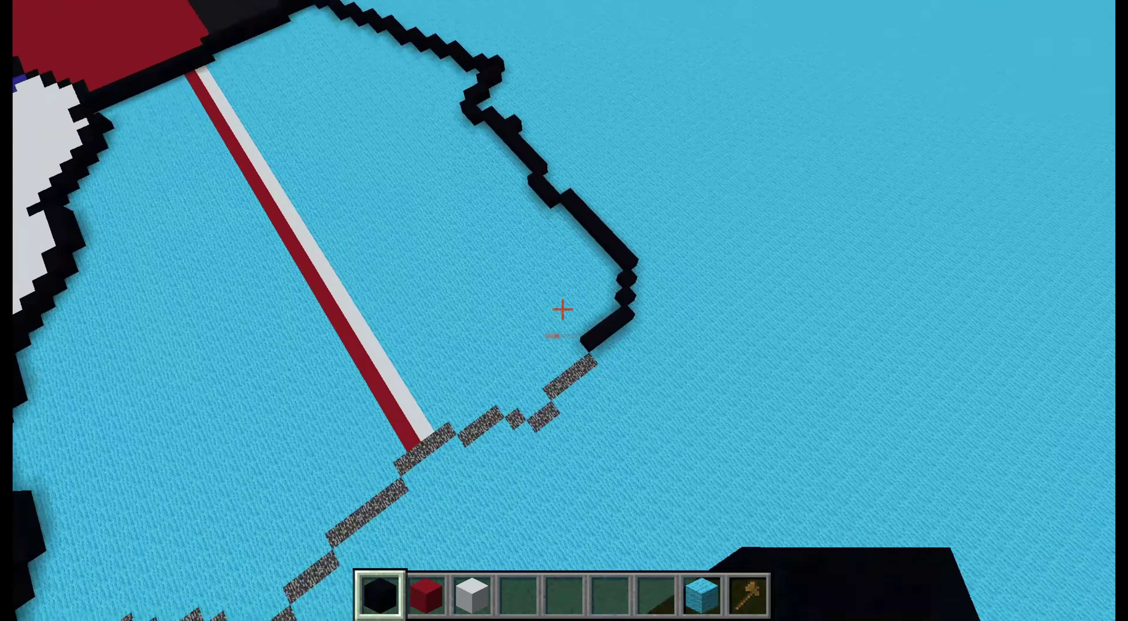
{"action": "key", "text": "shift"}
{"action": "key", "text": "space"}
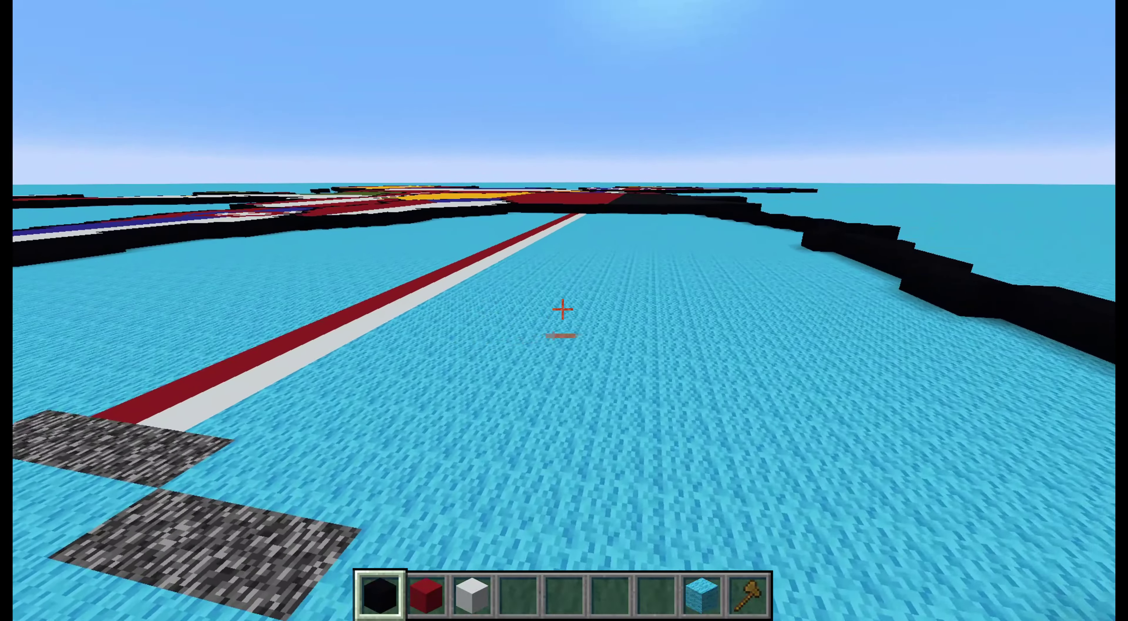
Extend the black outline down the bedrock strip until it meets the red and white line
{"action": "key", "text": "w"}
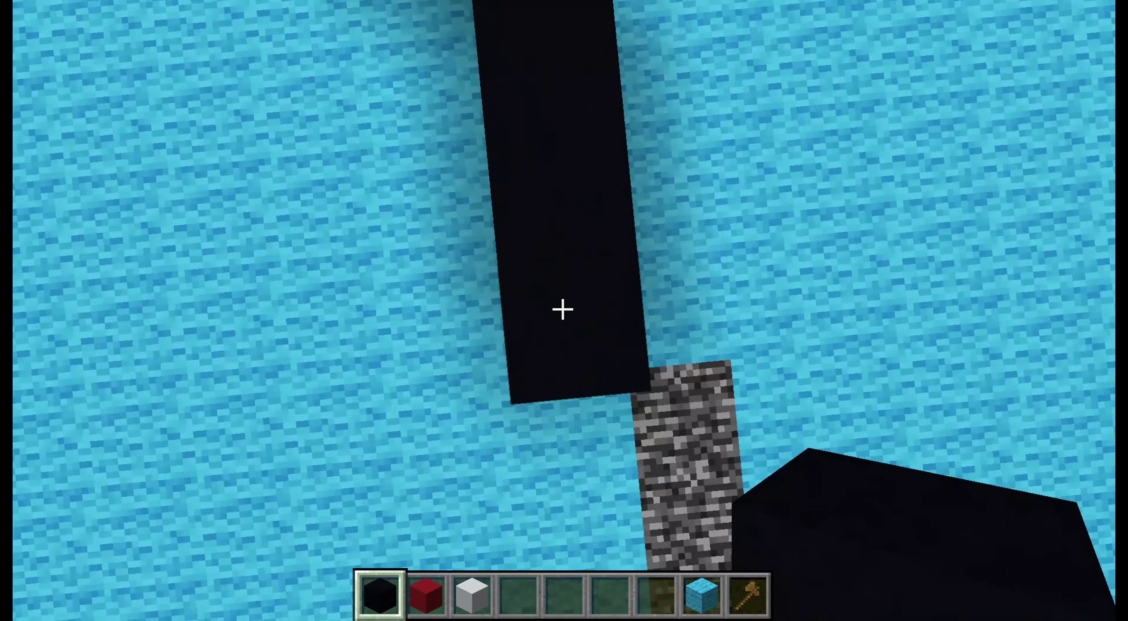
{"action": "key", "text": "d"}
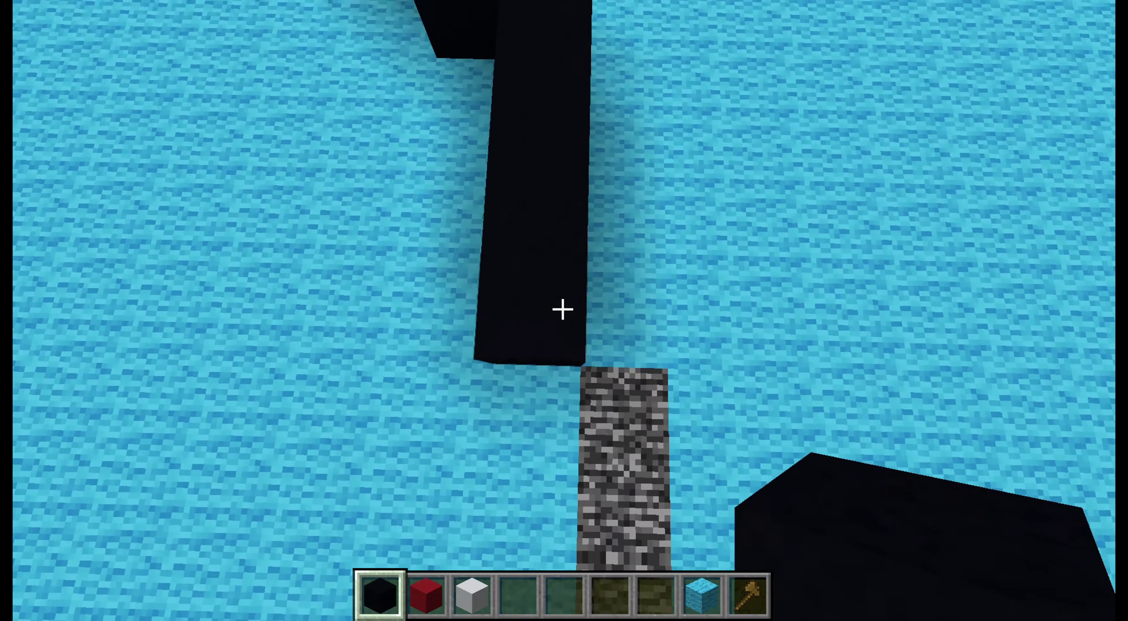
{"action": "right_click", "coordinate": [562, 309]}
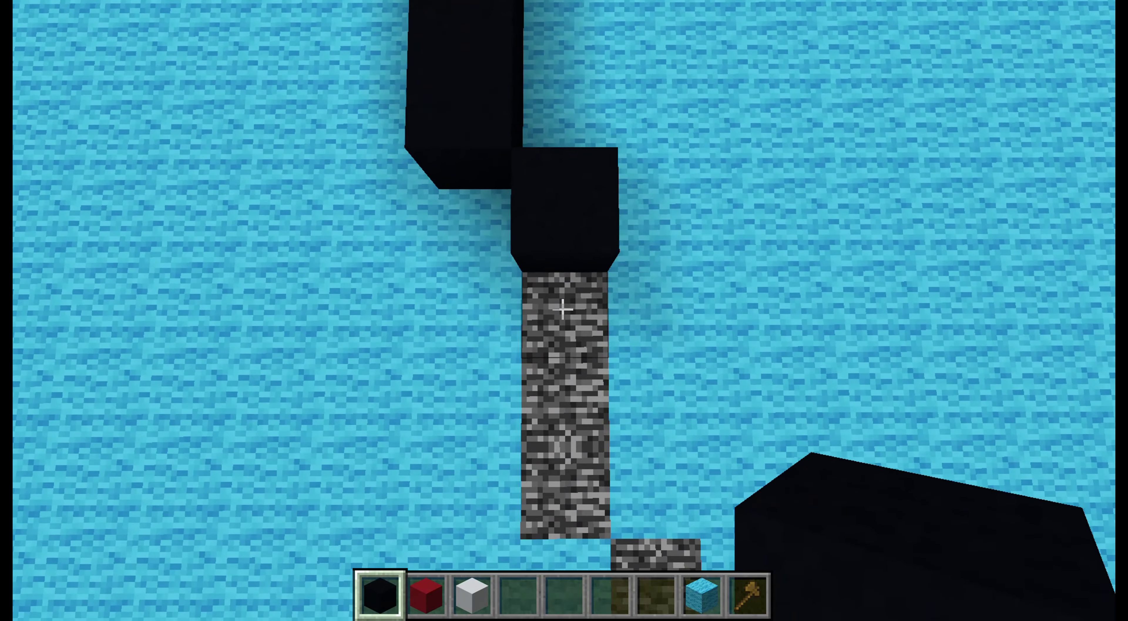
{"action": "right_click", "coordinate": [562, 310]}
{"action": "right_click", "coordinate": [563, 310]}
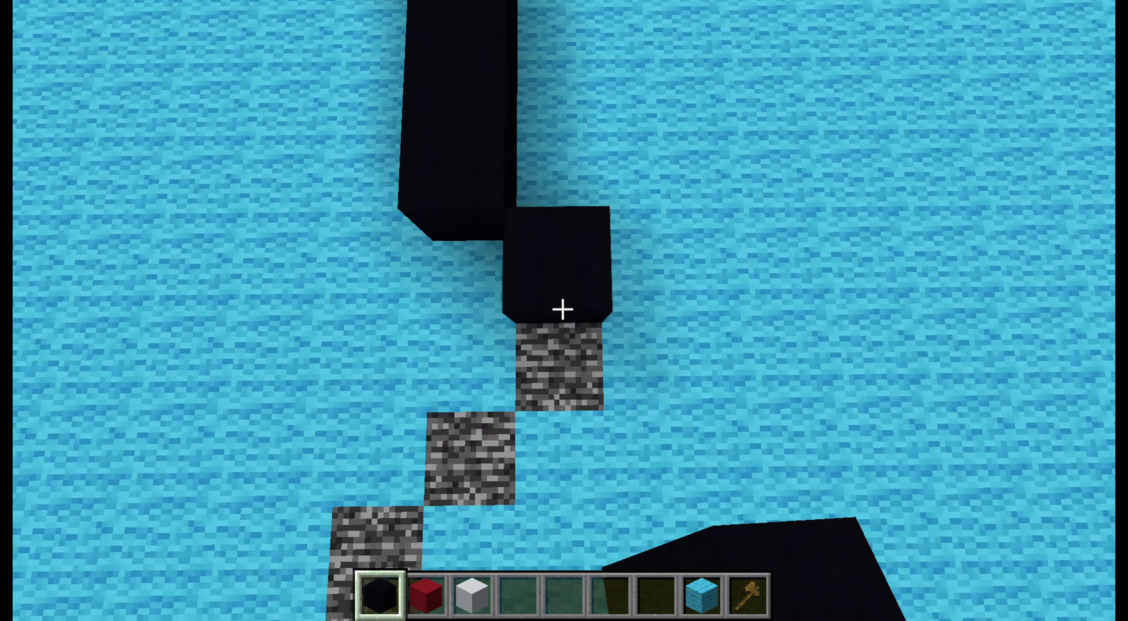
{"action": "right_click", "coordinate": [562, 309]}
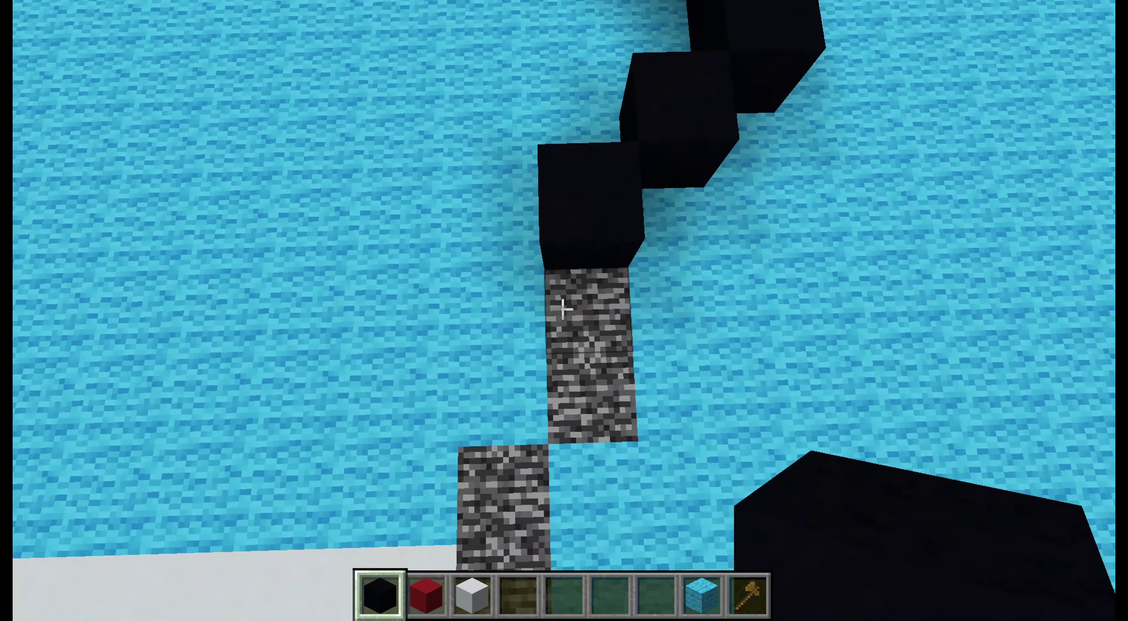
{"action": "right_click", "coordinate": [563, 310]}
{"action": "right_click", "coordinate": [563, 310]}
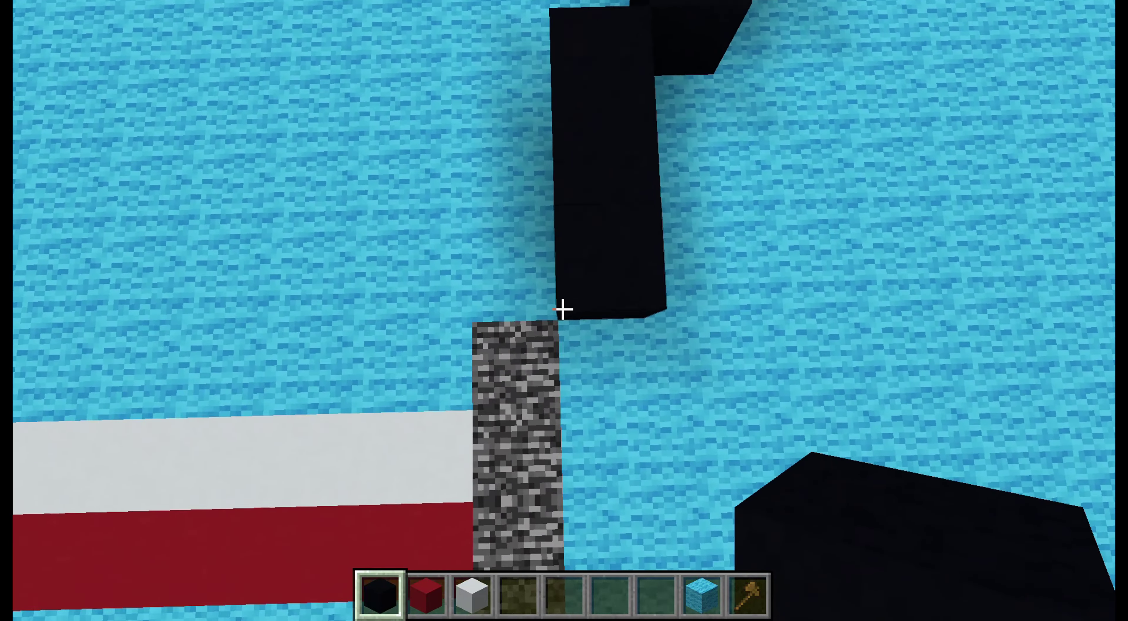
{"action": "right_click", "coordinate": [562, 309]}
{"action": "right_click", "coordinate": [563, 309]}
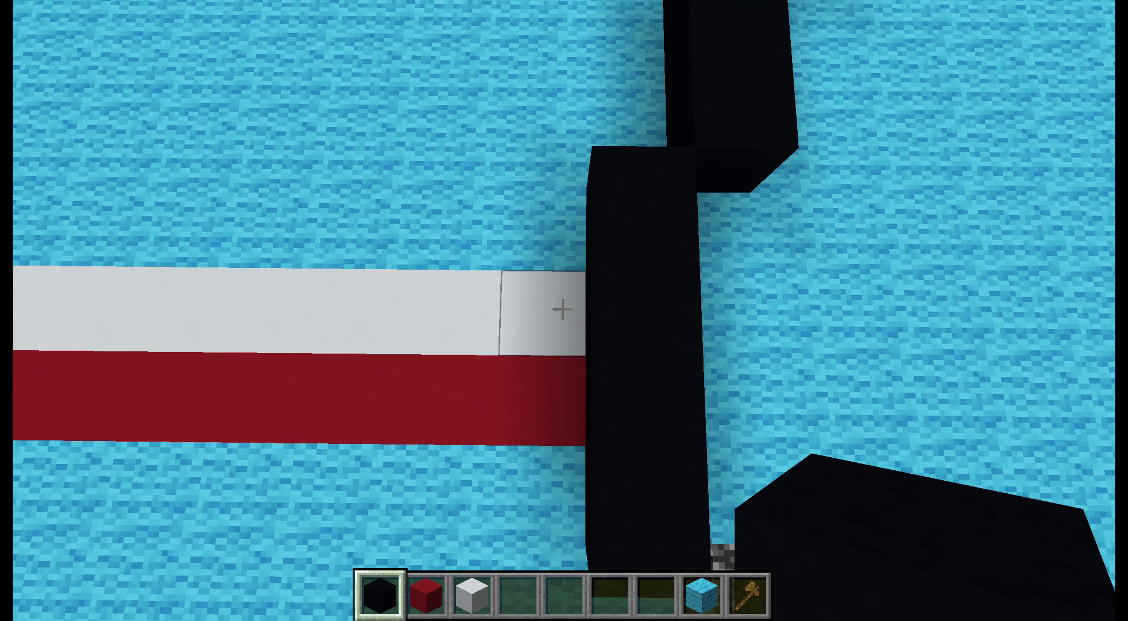
Raise the white row by placing three more white concrete blocks along the stripe
{"action": "key", "text": "3"}
{"action": "right_click", "coordinate": [563, 309]}
{"action": "key", "text": "a"}
{"action": "right_click", "coordinate": [563, 309]}
{"action": "right_click", "coordinate": [563, 309]}
{"action": "right_click", "coordinate": [563, 310]}
Lay a raised red concrete row beside the white row, breaking extra stacked red blocks
{"action": "key", "text": "2"}
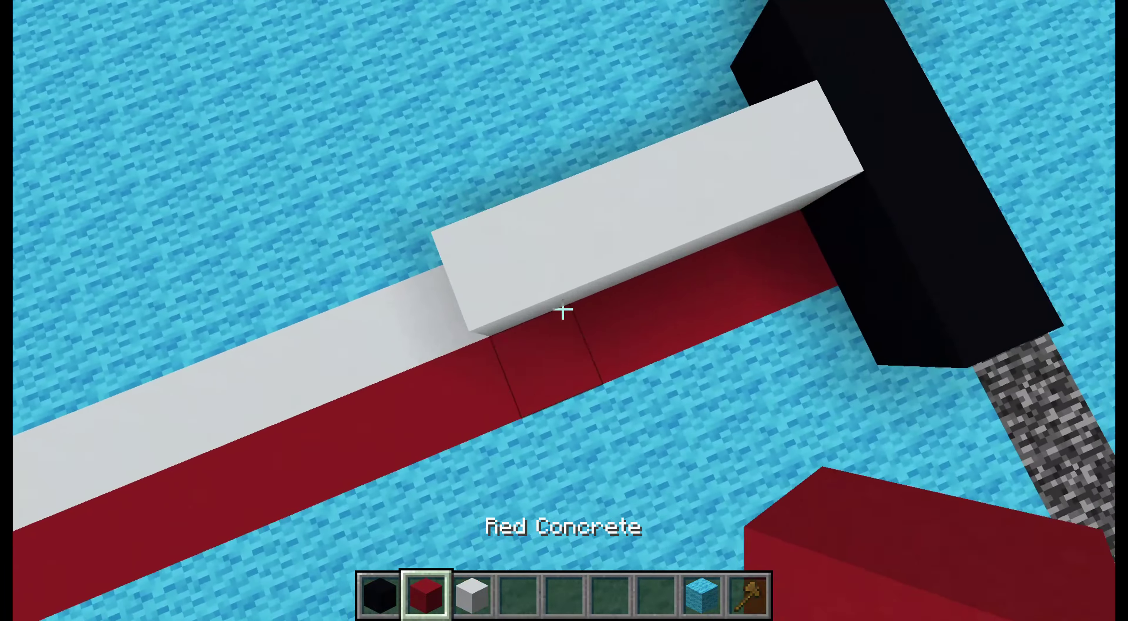
{"action": "right_click", "coordinate": [563, 309]}
{"action": "right_click", "coordinate": [562, 310]}
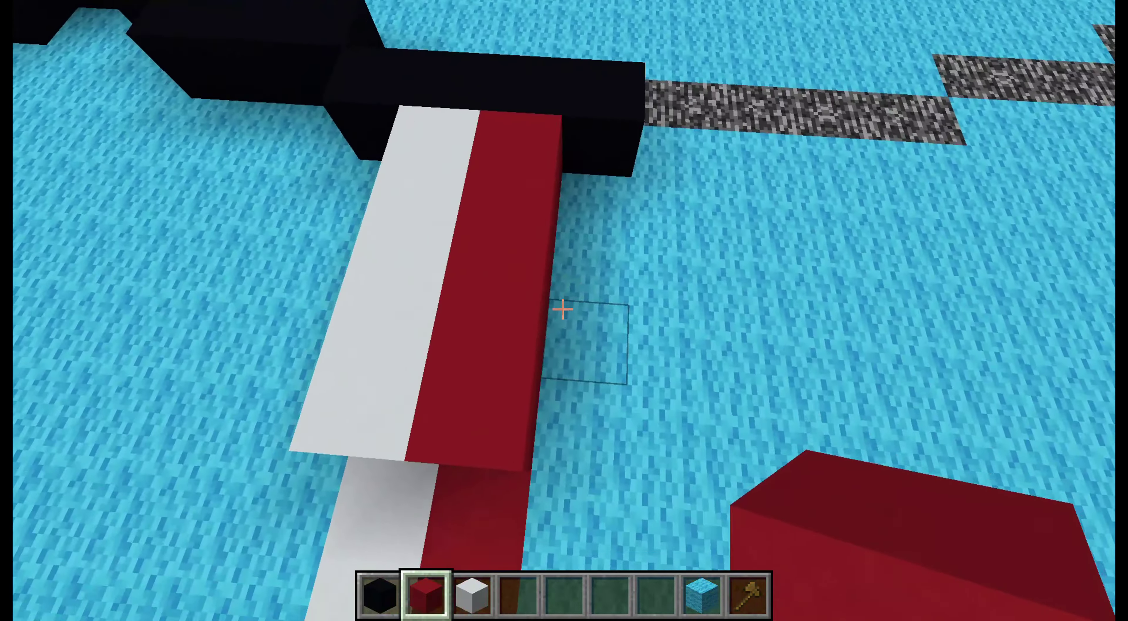
{"action": "key", "text": "s"}
{"action": "right_click", "coordinate": [563, 309]}
{"action": "right_click", "coordinate": [563, 309]}
{"action": "right_click", "coordinate": [563, 309]}
{"action": "right_click", "coordinate": [563, 309]}
{"action": "right_click", "coordinate": [564, 309]}
{"action": "right_click", "coordinate": [563, 310]}
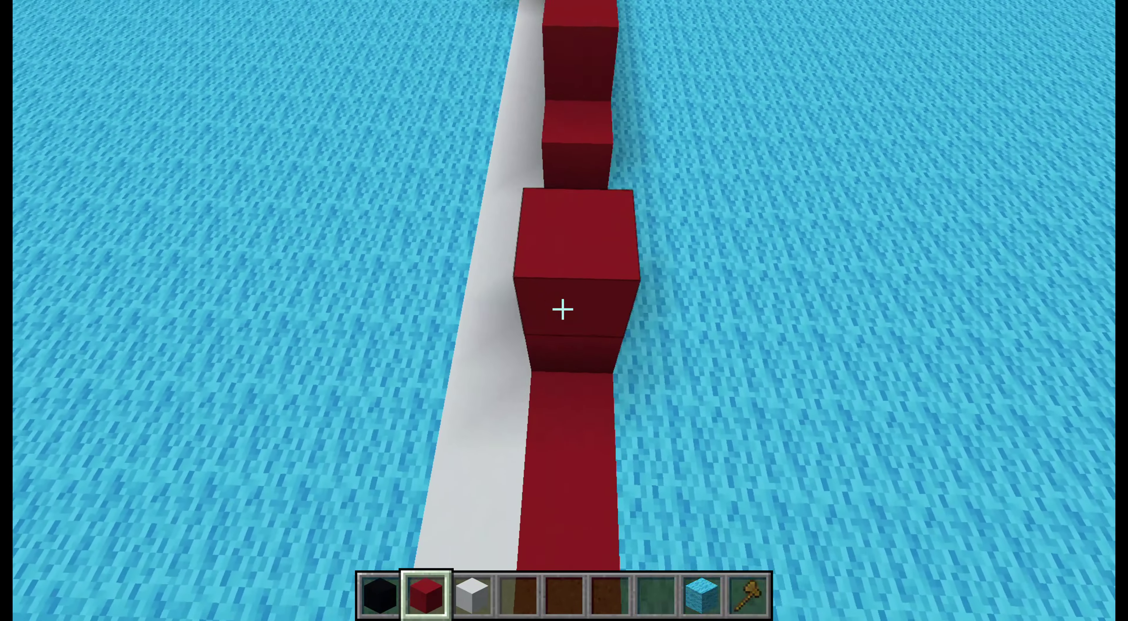
{"action": "right_click", "coordinate": [563, 309]}
{"action": "left_click", "coordinate": [563, 309]}
{"action": "left_click", "coordinate": [563, 309]}
{"action": "key", "text": "w"}
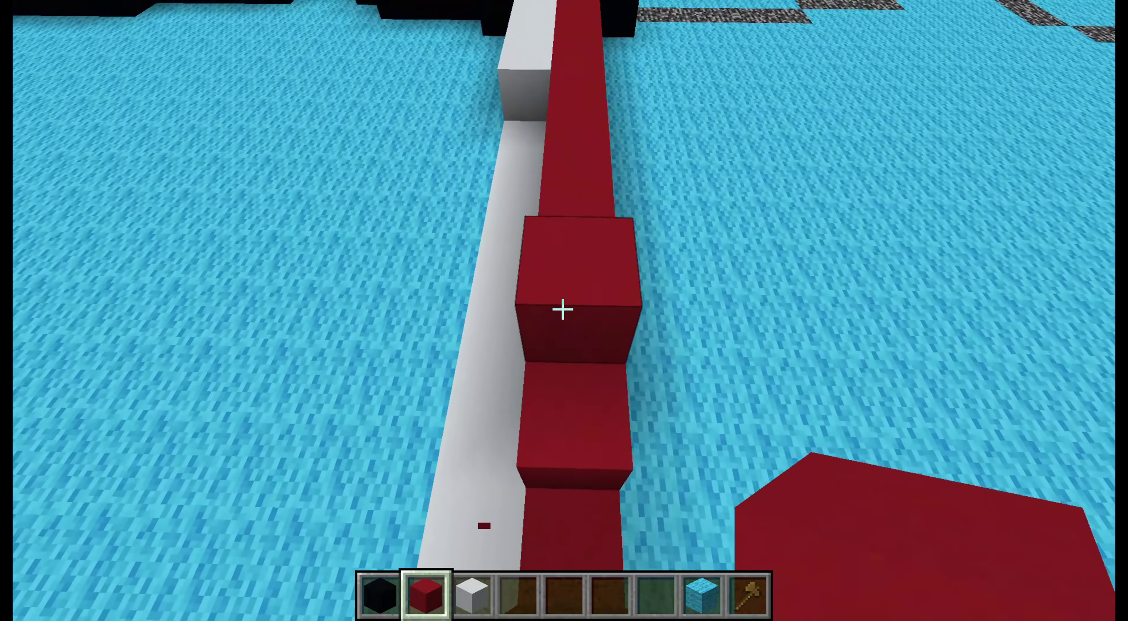
{"action": "left_click", "coordinate": [563, 310]}
{"action": "left_click", "coordinate": [563, 309]}
{"action": "left_click", "coordinate": [563, 309]}
Extend the raised red row farther back along the stripe and remove misplaced red blocks
{"action": "key", "text": "s"}
{"action": "right_click", "coordinate": [563, 309]}
{"action": "right_click", "coordinate": [563, 309]}
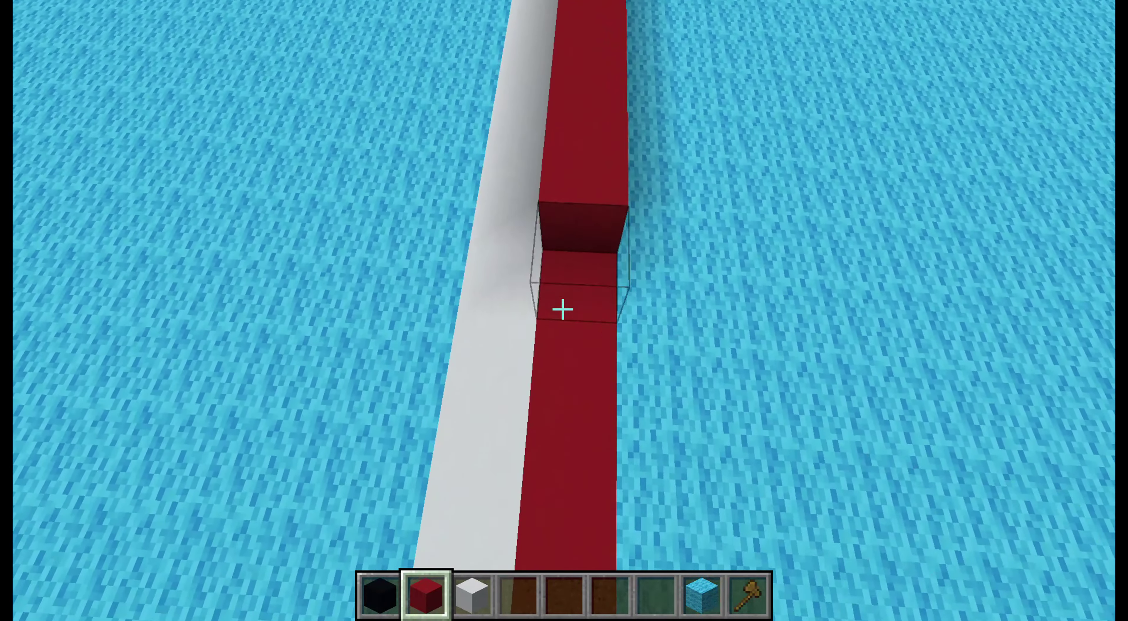
{"action": "key", "text": "s"}
{"action": "right_click", "coordinate": [563, 309]}
{"action": "right_click", "coordinate": [563, 309]}
{"action": "right_click", "coordinate": [563, 310]}
{"action": "right_click", "coordinate": [563, 309]}
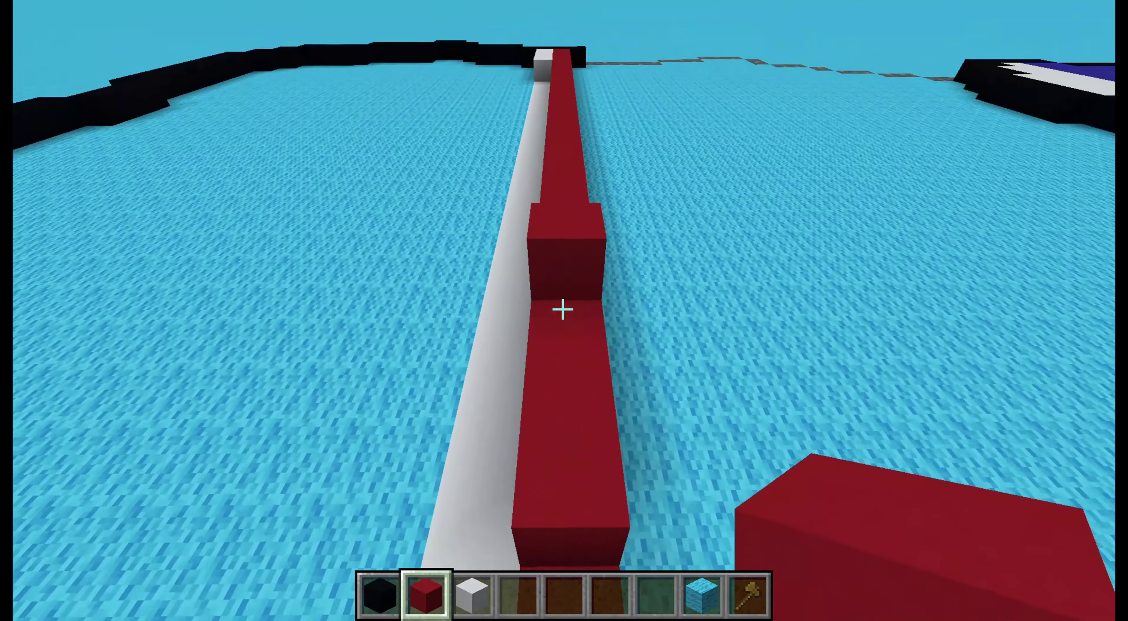
{"action": "left_click", "coordinate": [563, 310]}
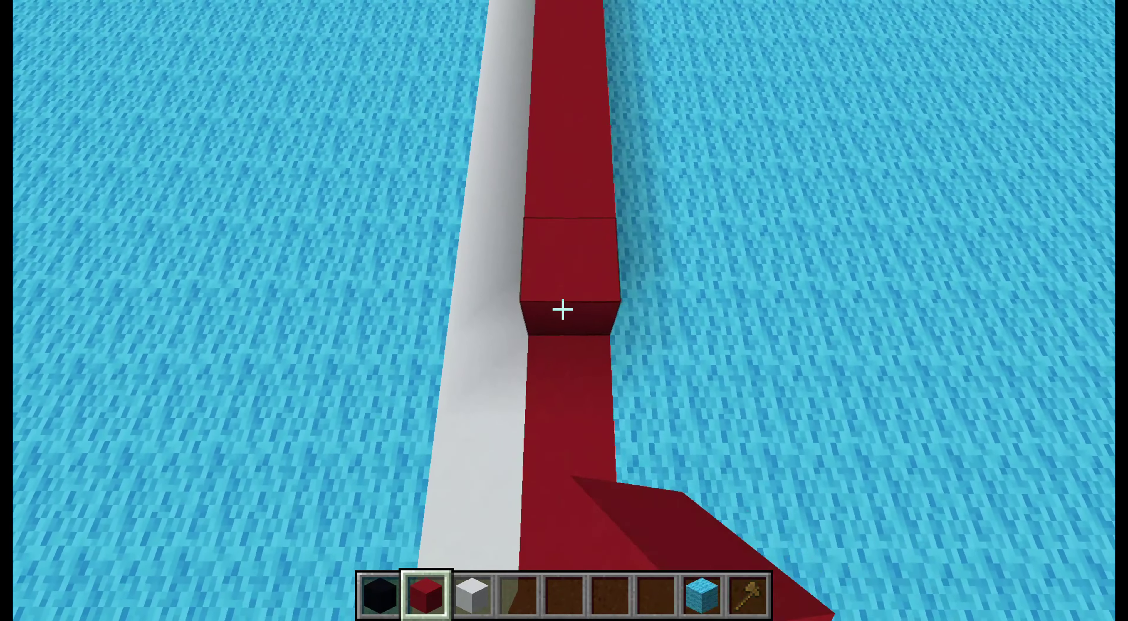
{"action": "left_click", "coordinate": [562, 310]}
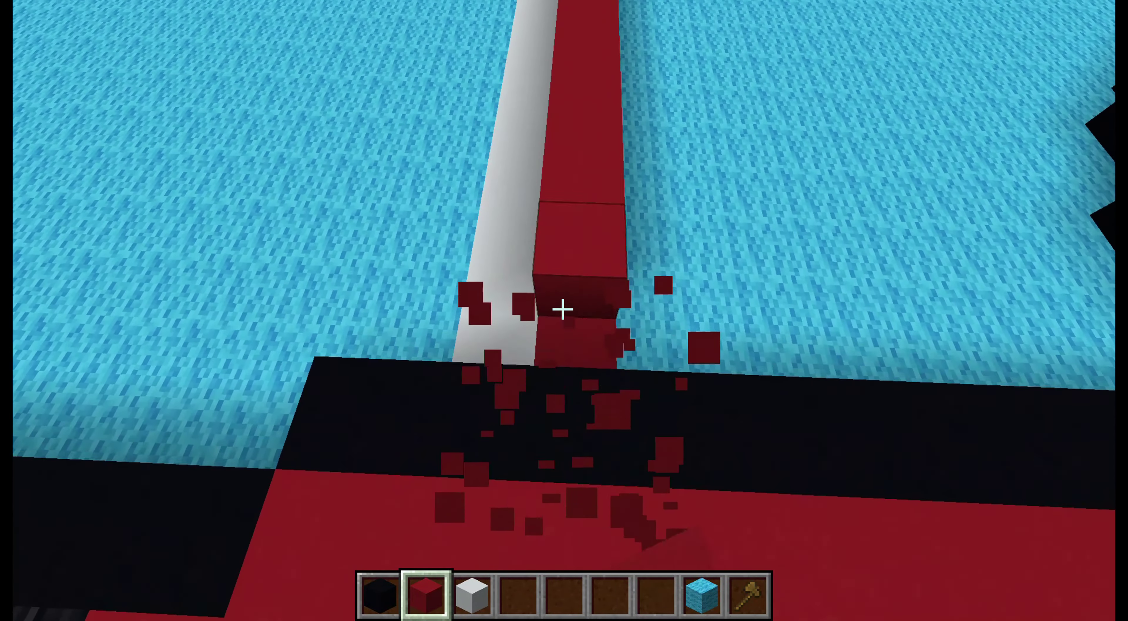
Add white concrete to the raised white row and fill its hole
{"action": "key", "text": "3"}
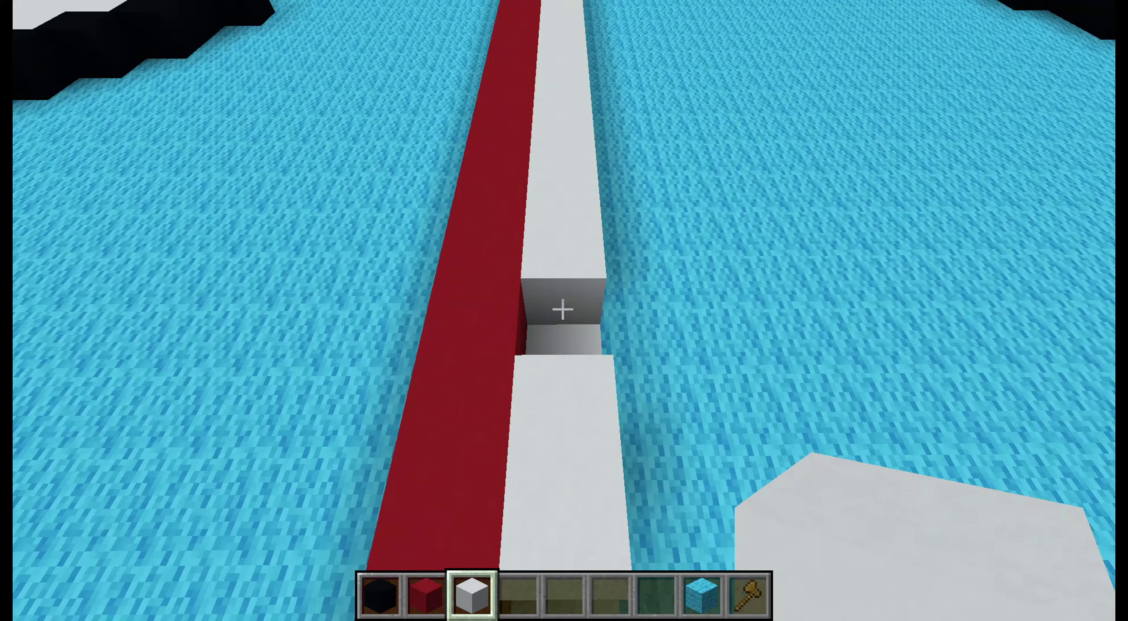
{"action": "right_click", "coordinate": [562, 310]}
{"action": "key", "text": "s"}
{"action": "right_click", "coordinate": [562, 310]}
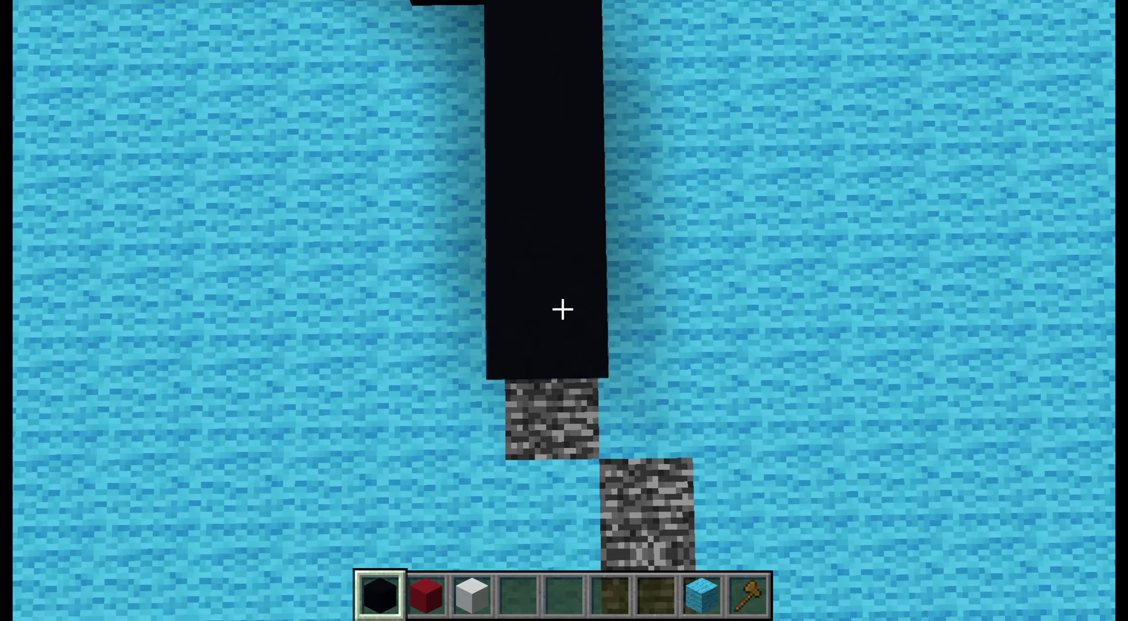
Cover the straight bedrock strip with black concrete while moving back along the path
{"action": "key", "text": "s"}
{"action": "right_click", "coordinate": [563, 309]}
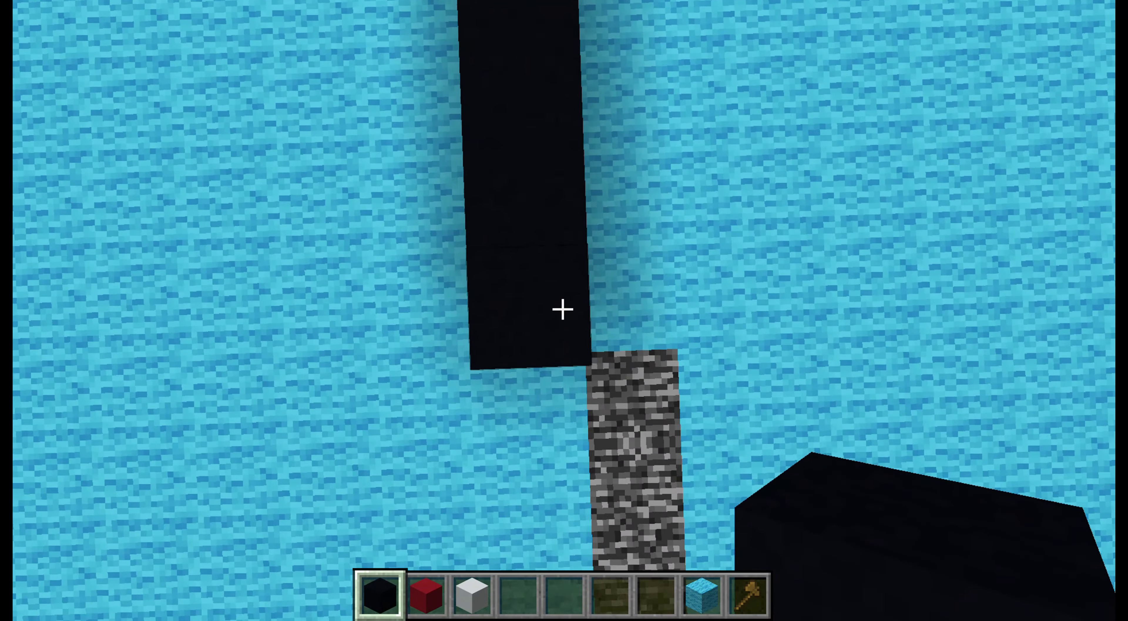
{"action": "key", "text": "s"}
{"action": "key", "text": "d"}
{"action": "right_click", "coordinate": [563, 309]}
{"action": "right_click", "coordinate": [563, 310]}
{"action": "right_click", "coordinate": [563, 309]}
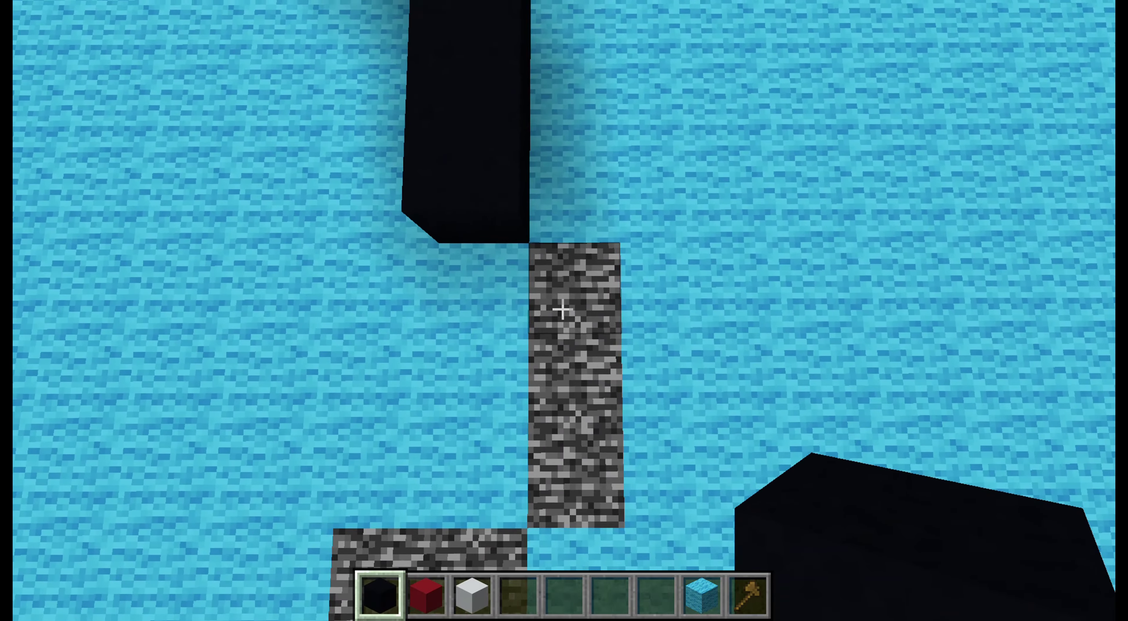
{"action": "key", "text": "s"}
{"action": "right_click", "coordinate": [563, 310]}
{"action": "right_click", "coordinate": [563, 309]}
{"action": "right_click", "coordinate": [563, 310]}
Cover the diagonal bedrock squares through the last one, closing the loop, and hide the HUD
{"action": "key", "text": "a"}
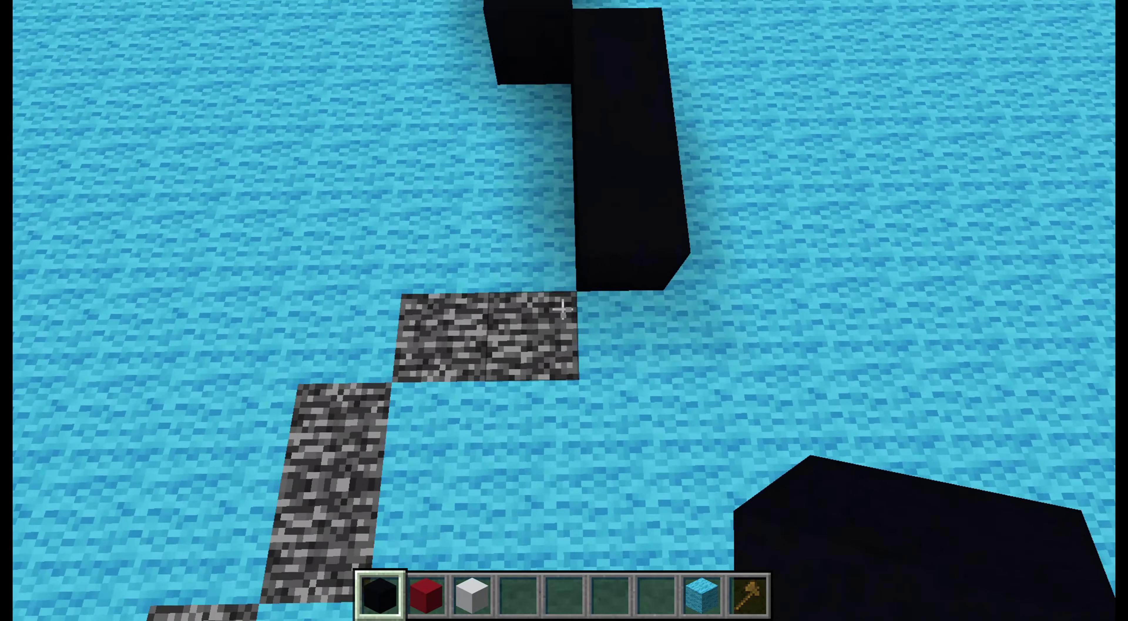
{"action": "right_click", "coordinate": [563, 309]}
{"action": "right_click", "coordinate": [563, 309]}
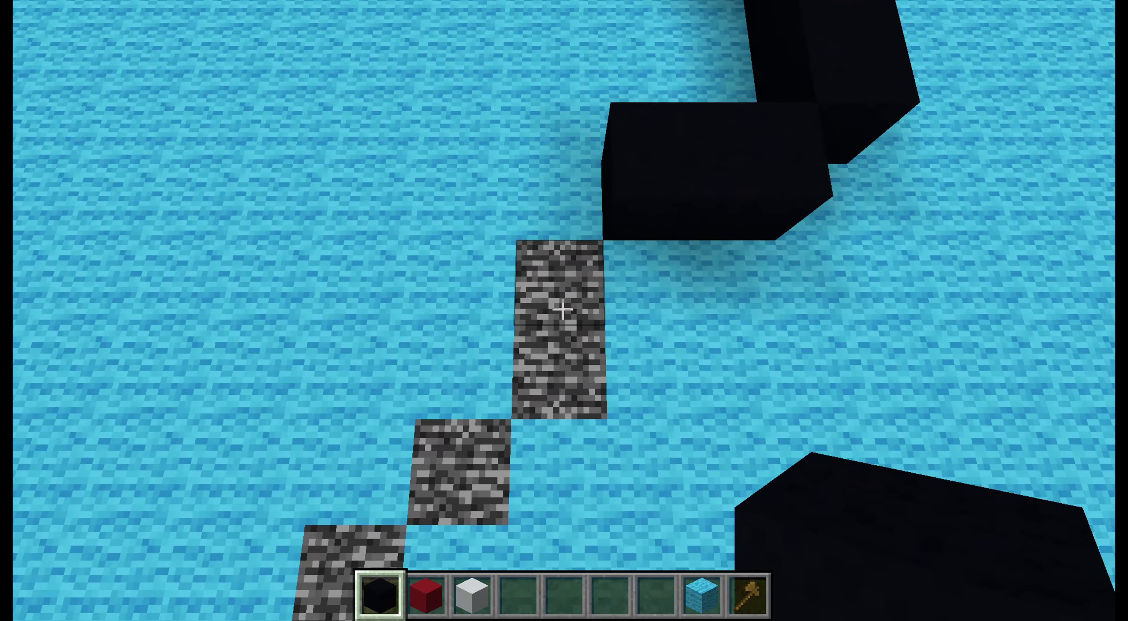
{"action": "right_click", "coordinate": [563, 309]}
{"action": "right_click", "coordinate": [563, 309]}
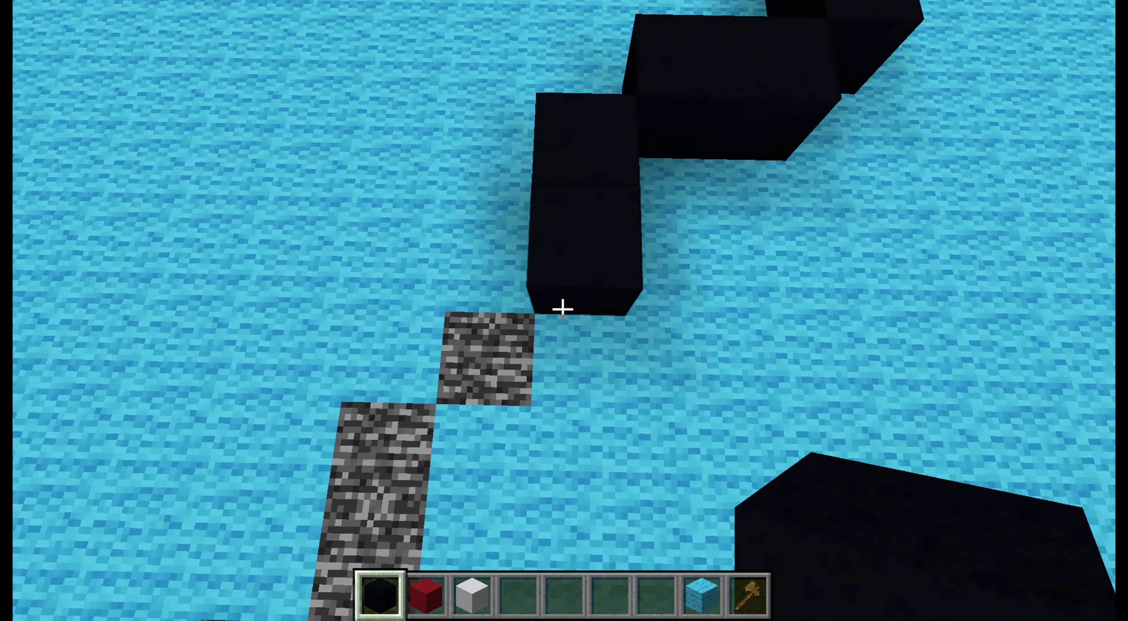
{"action": "right_click", "coordinate": [563, 309]}
{"action": "right_click", "coordinate": [563, 309]}
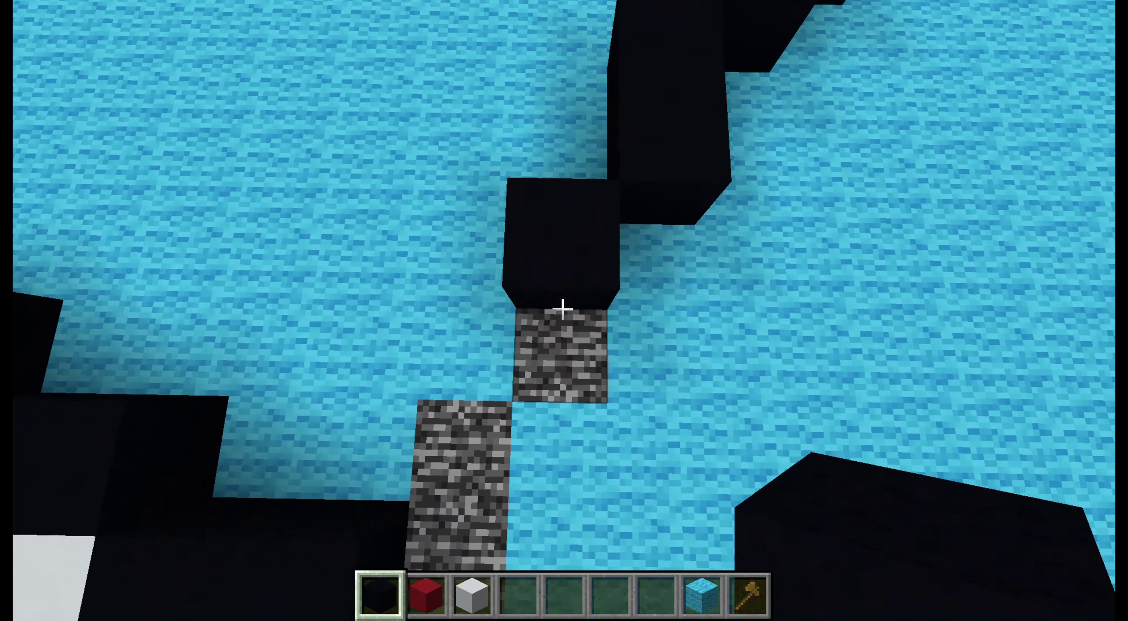
{"action": "right_click", "coordinate": [563, 309]}
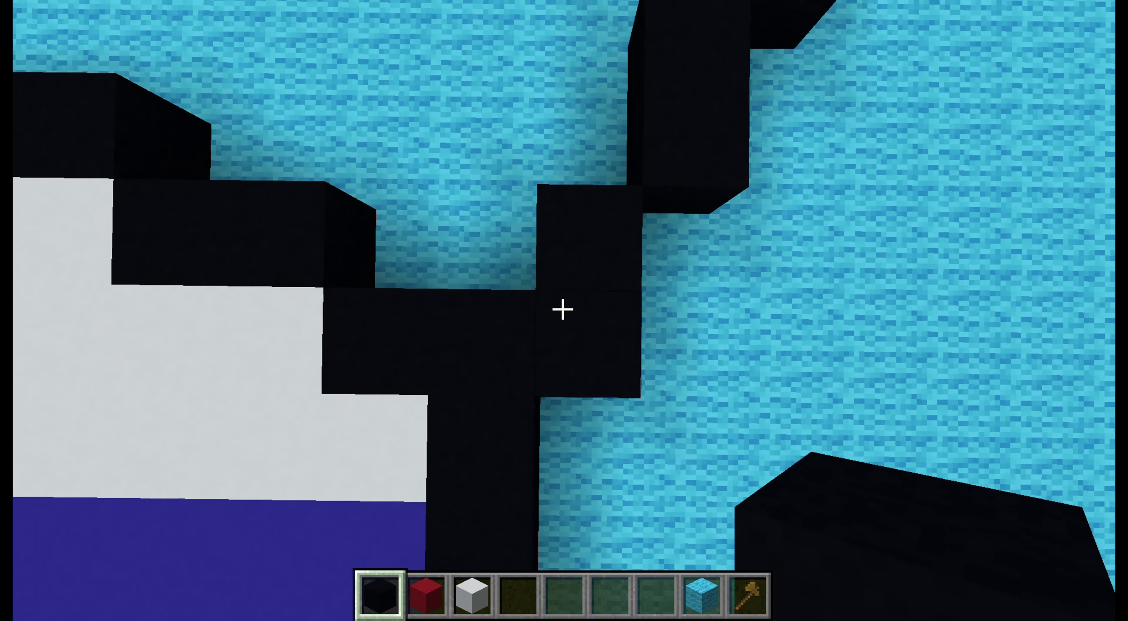
{"action": "key", "text": "F1"}
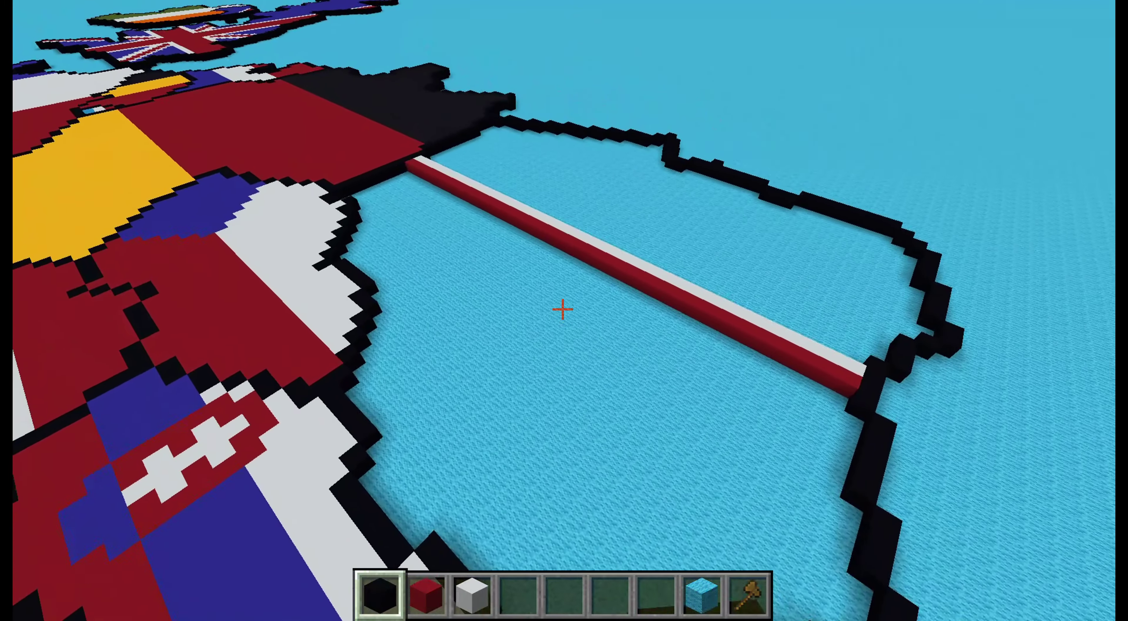
{"action": "key", "text": "space"}
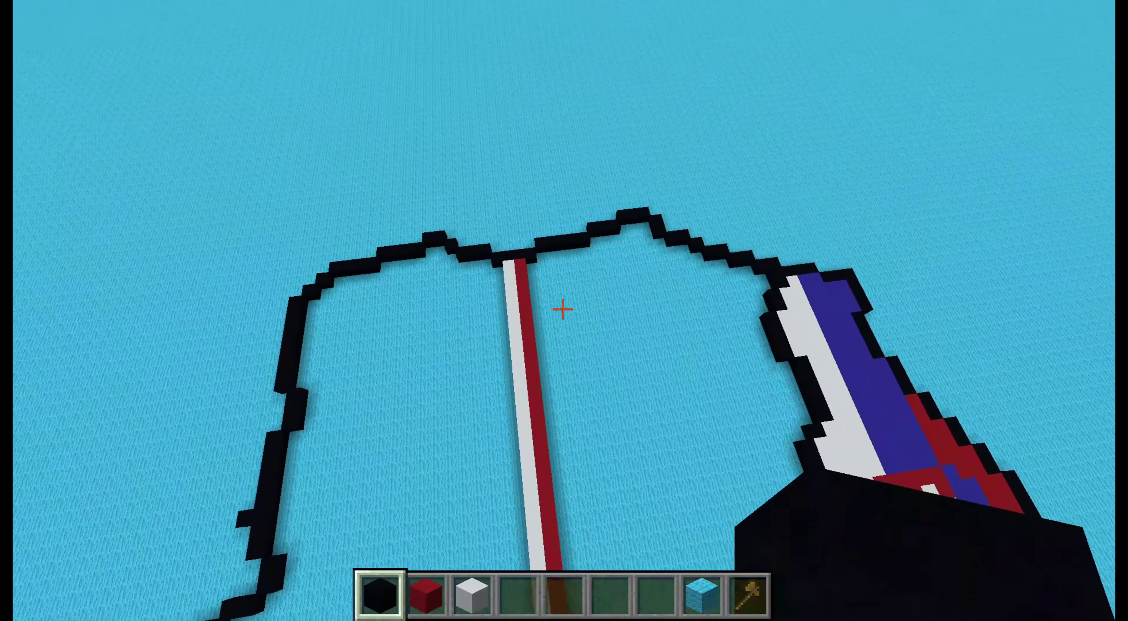
{"action": "key", "text": "F1"}
{"action": "key", "text": "F1"}
{"action": "key", "text": "F1"}
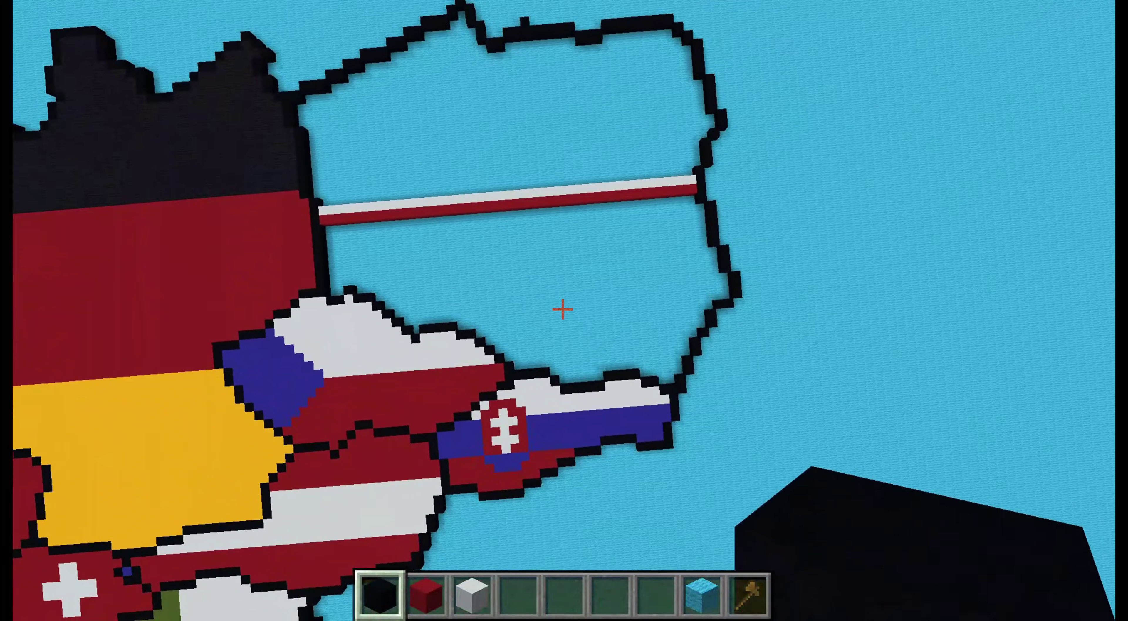